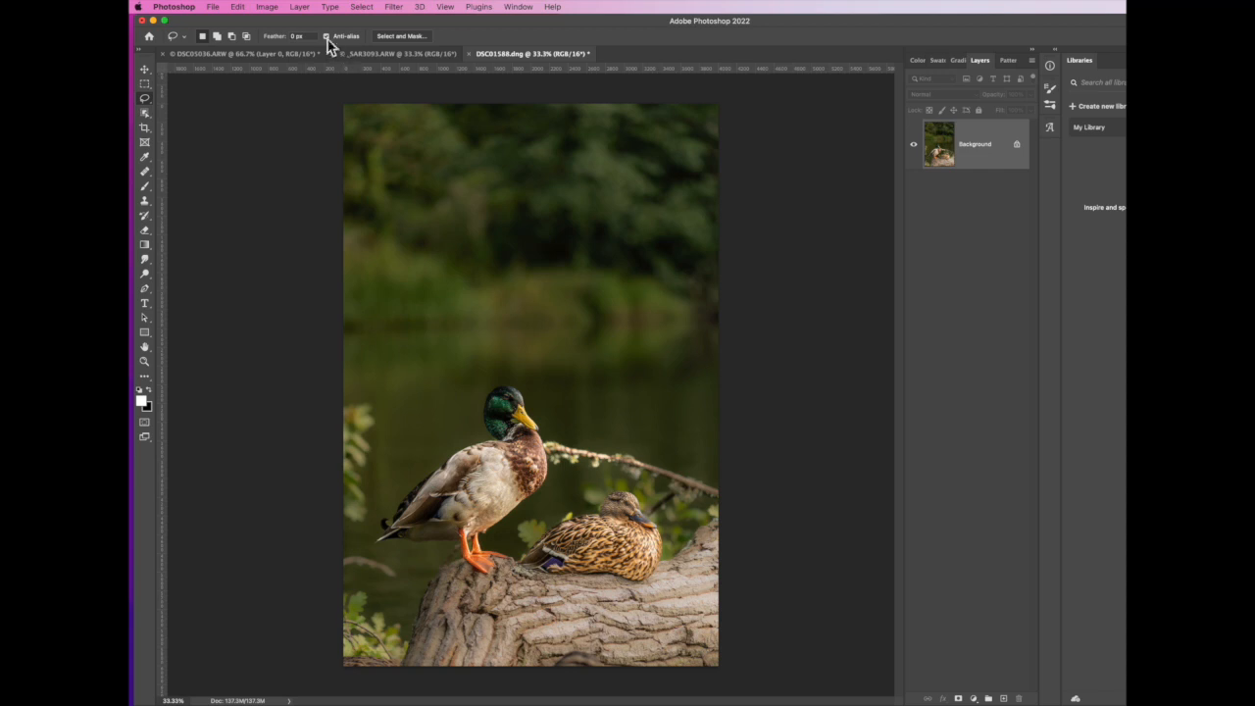
Duplicate the Background layer with Layer Via Copy, check its visibility and leave Layer 1 as the active layer
left_click(304, 10)
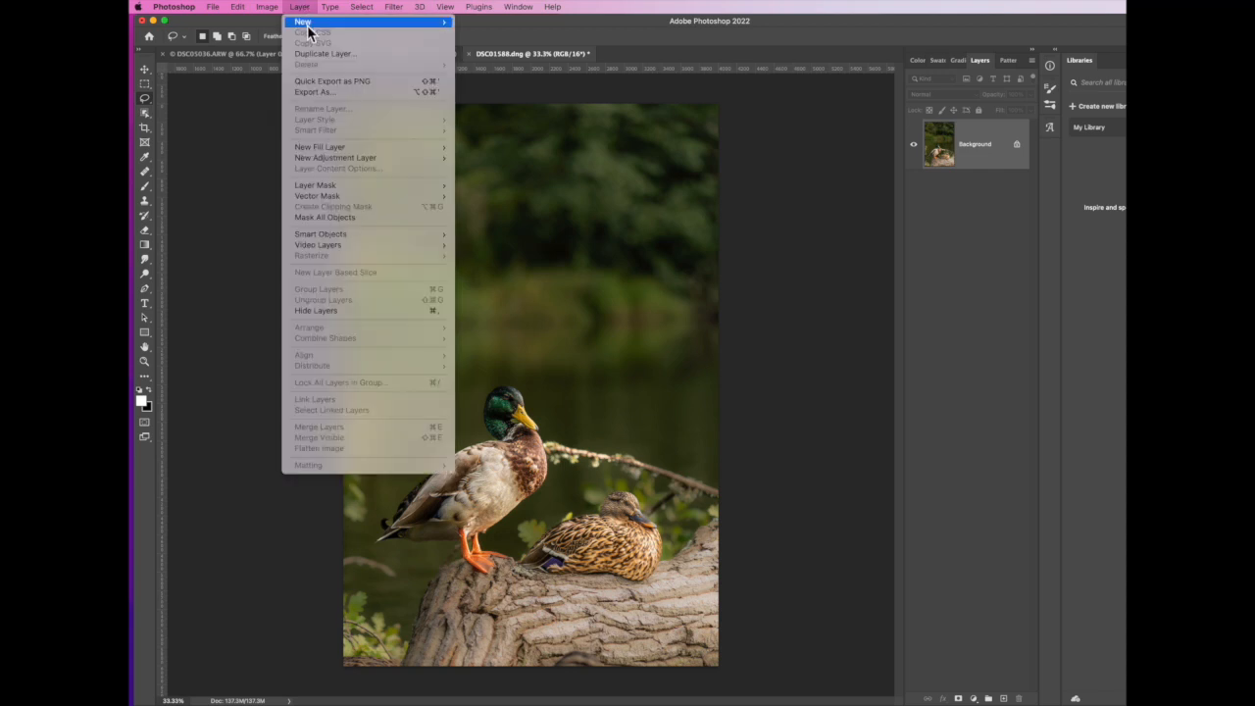
mouse_move(304, 21)
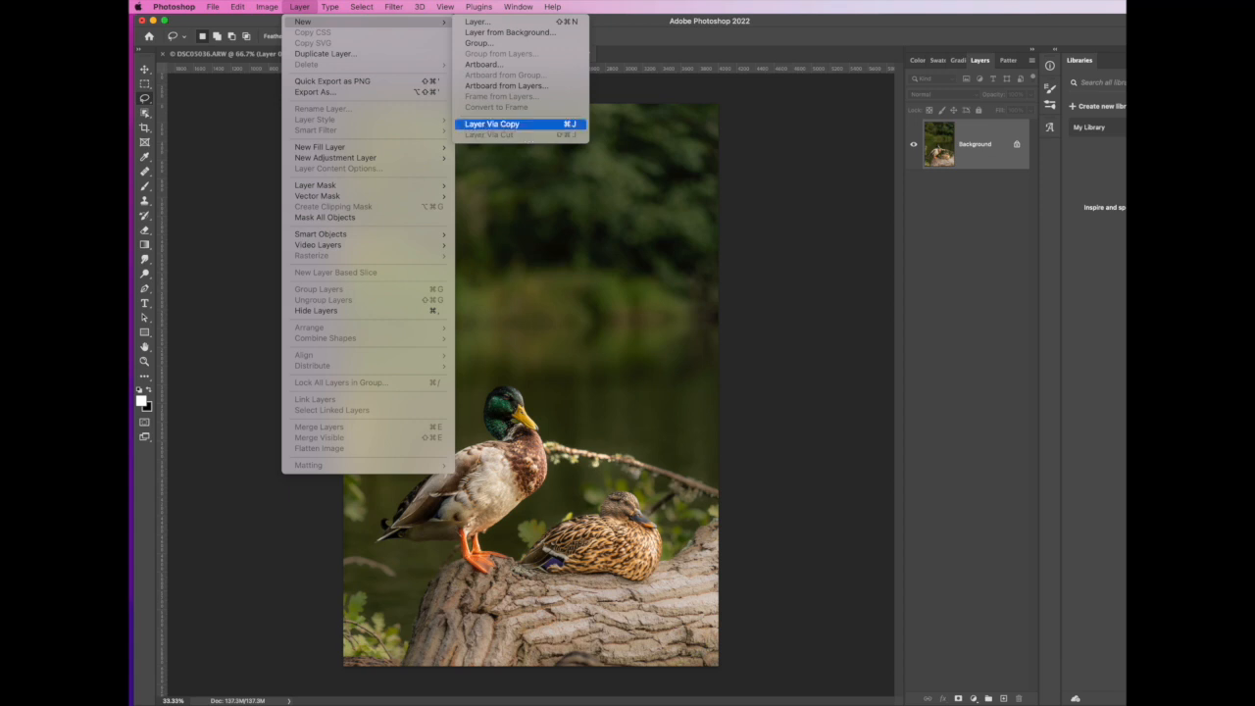
left_click(526, 126)
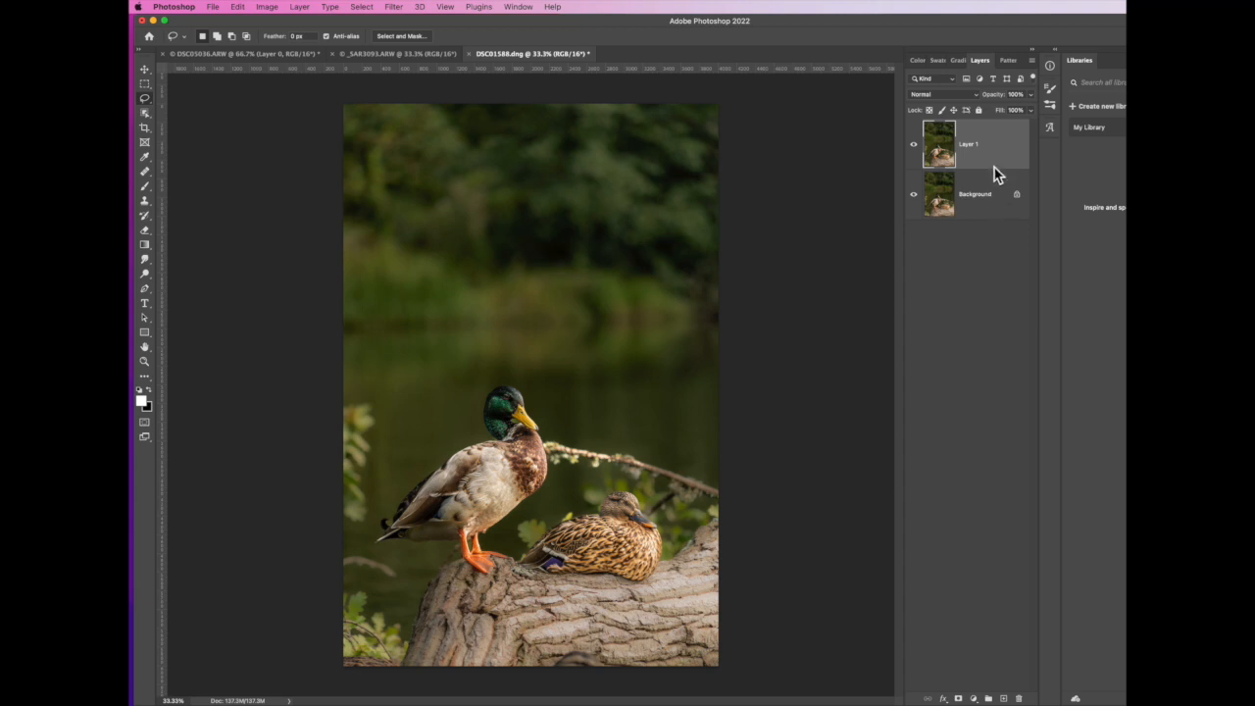
left_click(915, 147)
left_click(915, 148)
left_click(982, 193)
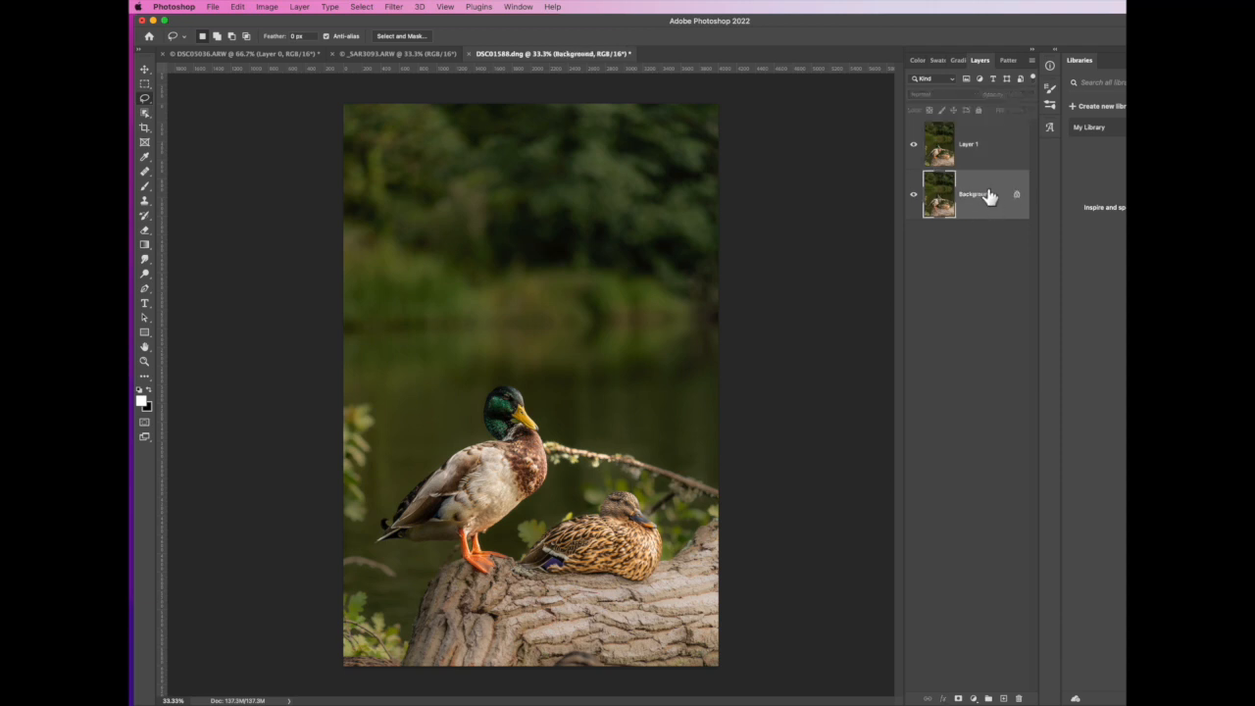
left_click(995, 145)
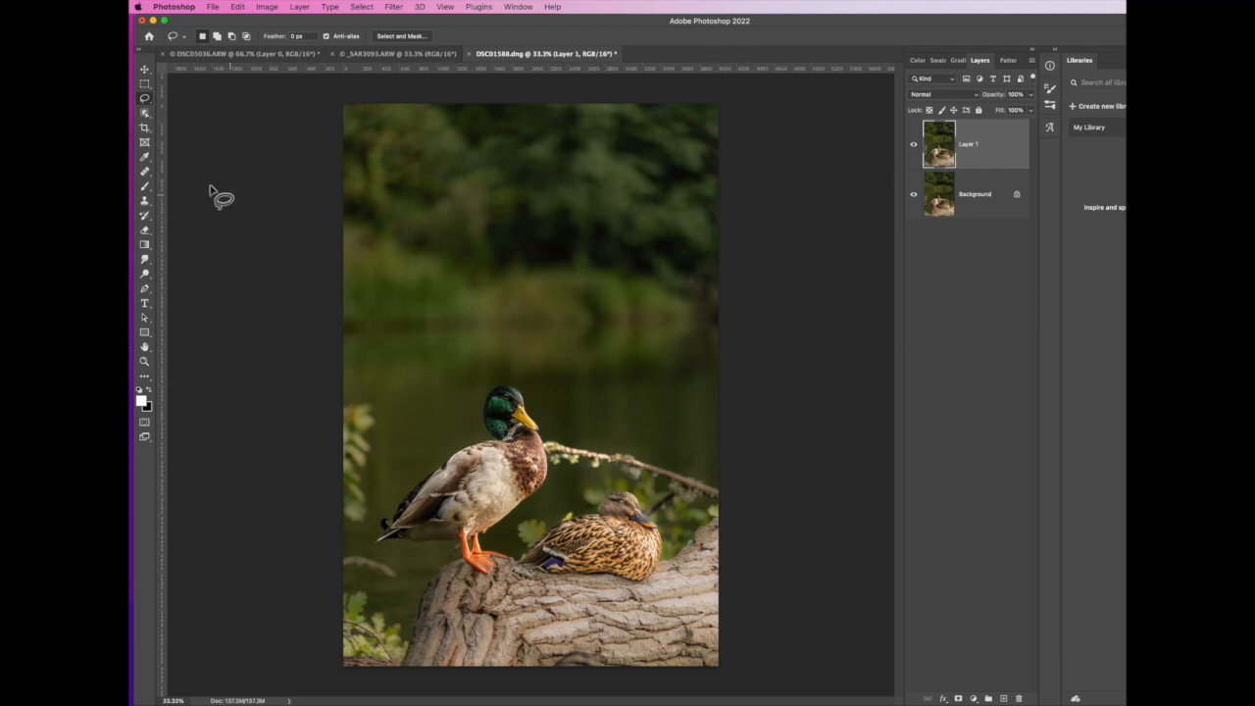
Outline the bare branch running from the drake's chest to the photo's right edge with the Lasso tool
left_click(146, 102)
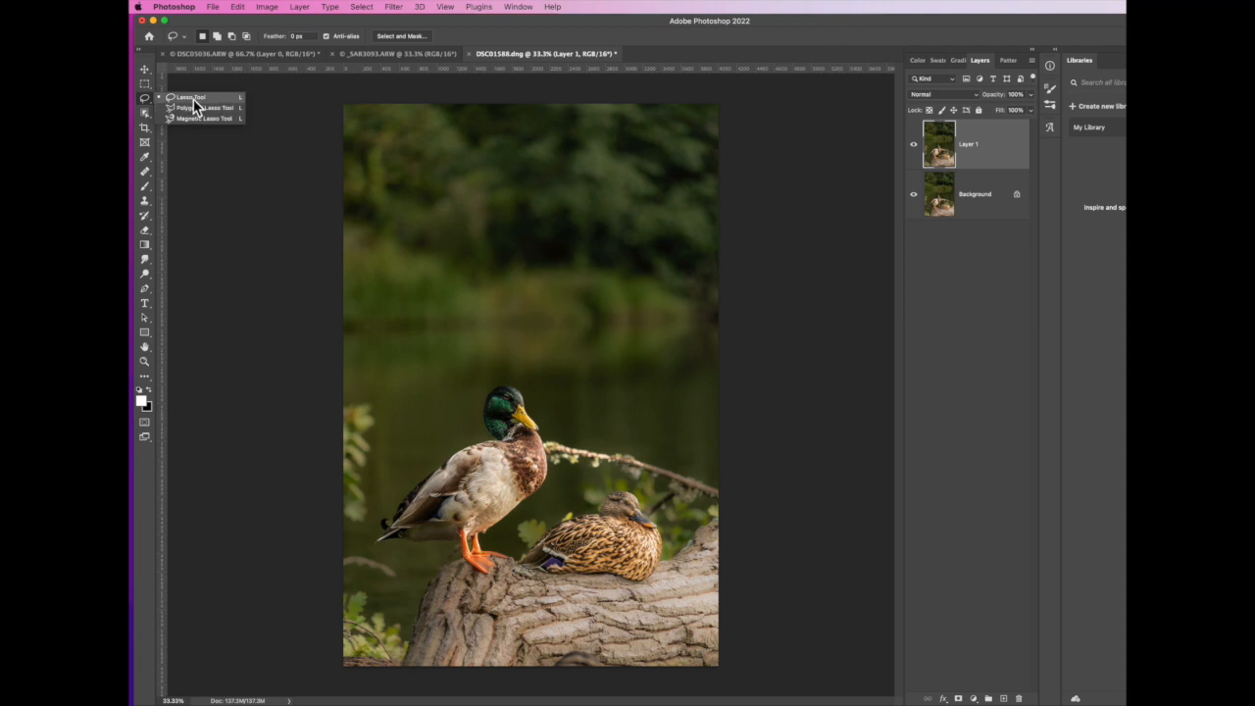
left_click(194, 100)
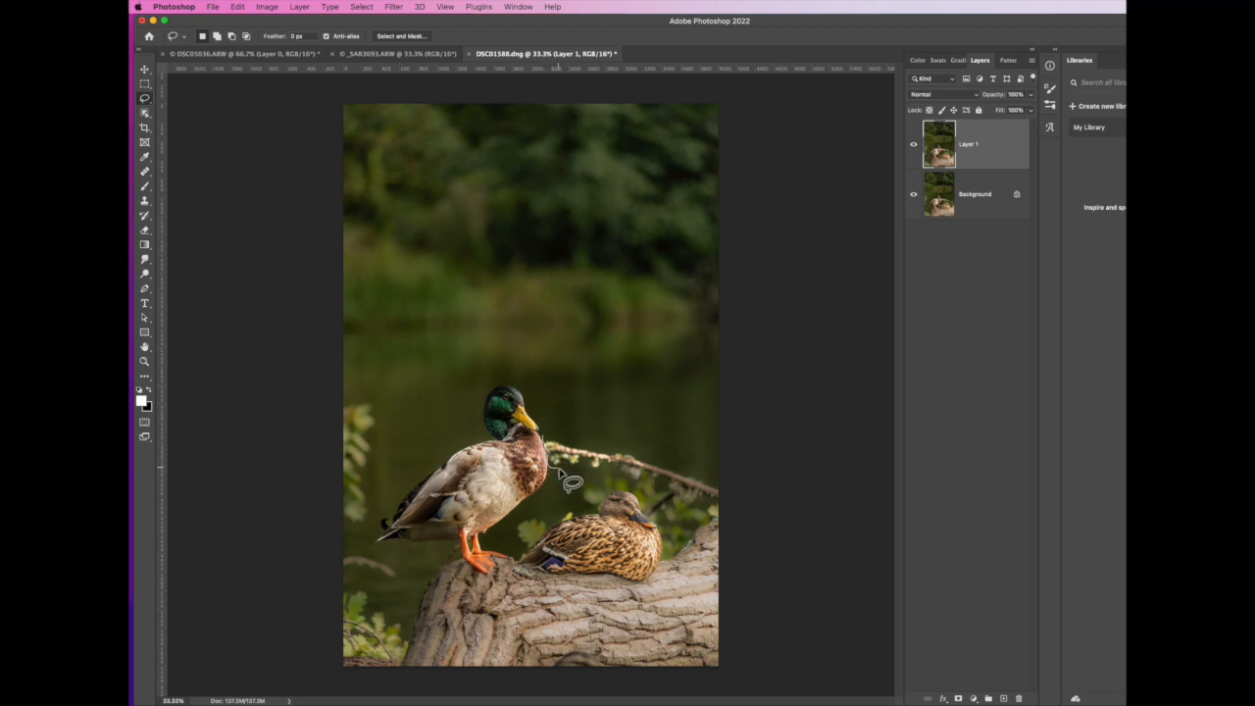
mouse_move(565, 467)
left_mouse_down()
mouse_move(666, 485)
mouse_move(655, 507)
mouse_move(669, 536)
mouse_move(728, 521)
mouse_move(719, 486)
mouse_move(545, 439)
left_mouse_up()
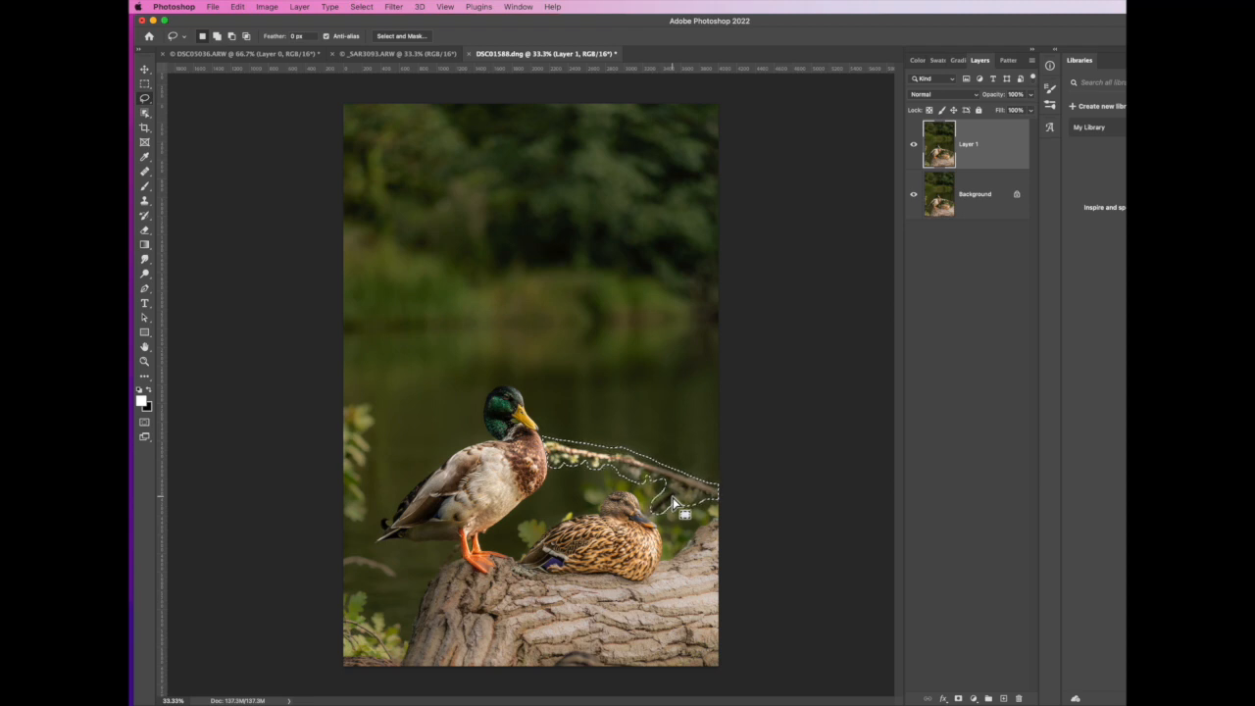
Start a Content-Aware Fill for the branch selection and add the water above and behind the drake to the sampling area
left_click(241, 9)
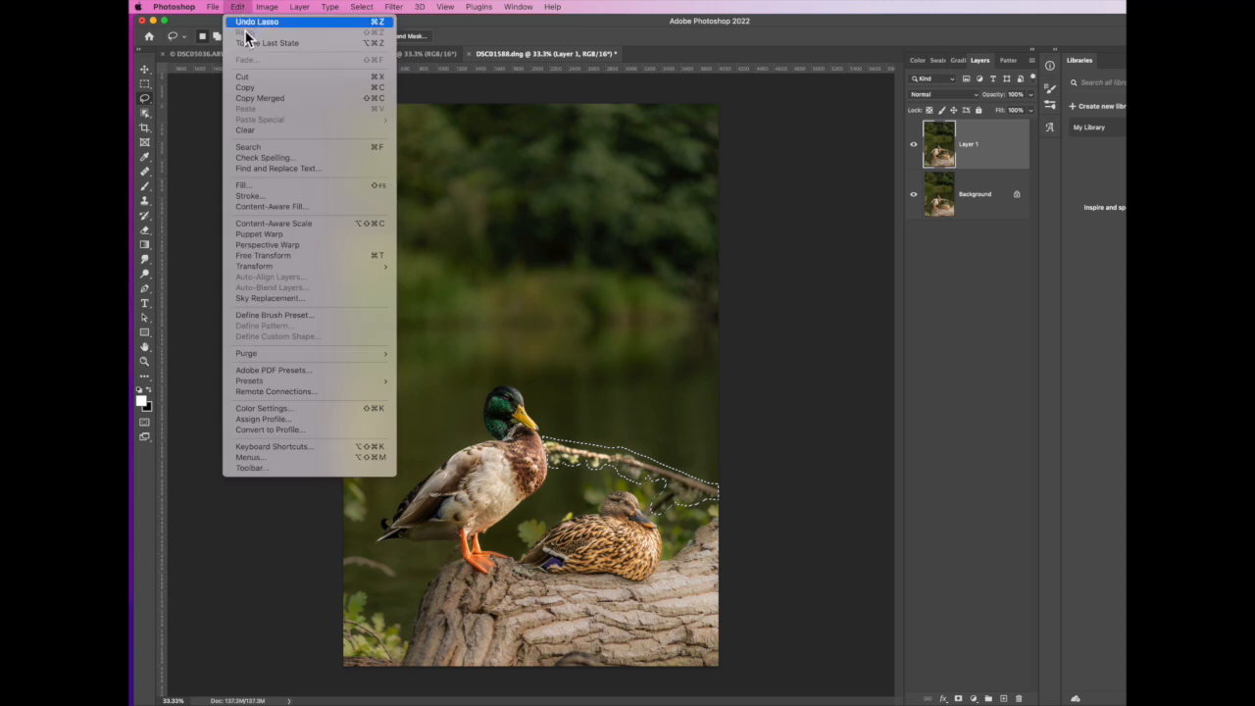
left_click(262, 206)
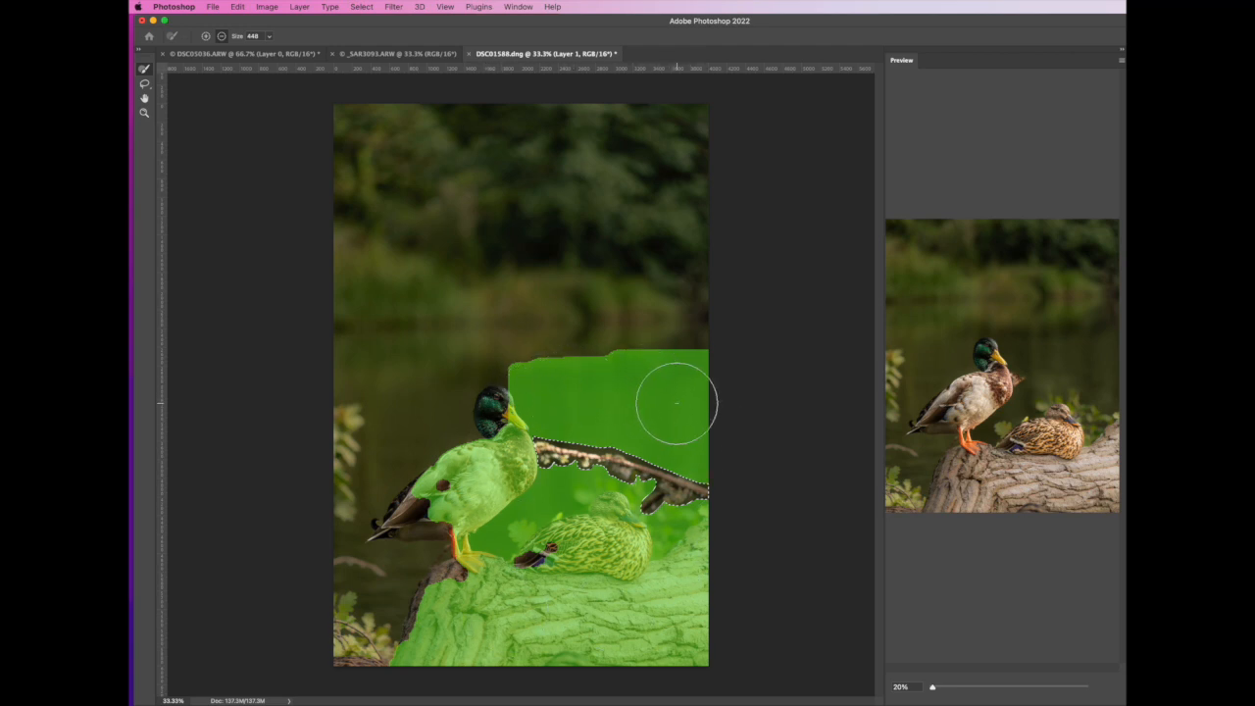
mouse_move(648, 391)
left_mouse_down()
mouse_move(601, 392)
mouse_move(596, 379)
mouse_move(566, 419)
left_mouse_up()
mouse_move(370, 340)
left_mouse_down()
mouse_move(401, 351)
mouse_move(396, 436)
mouse_move(428, 381)
mouse_move(436, 419)
mouse_move(456, 333)
mouse_move(493, 328)
mouse_move(363, 333)
mouse_move(486, 353)
mouse_move(699, 361)
mouse_move(489, 335)
mouse_move(429, 383)
left_mouse_up()
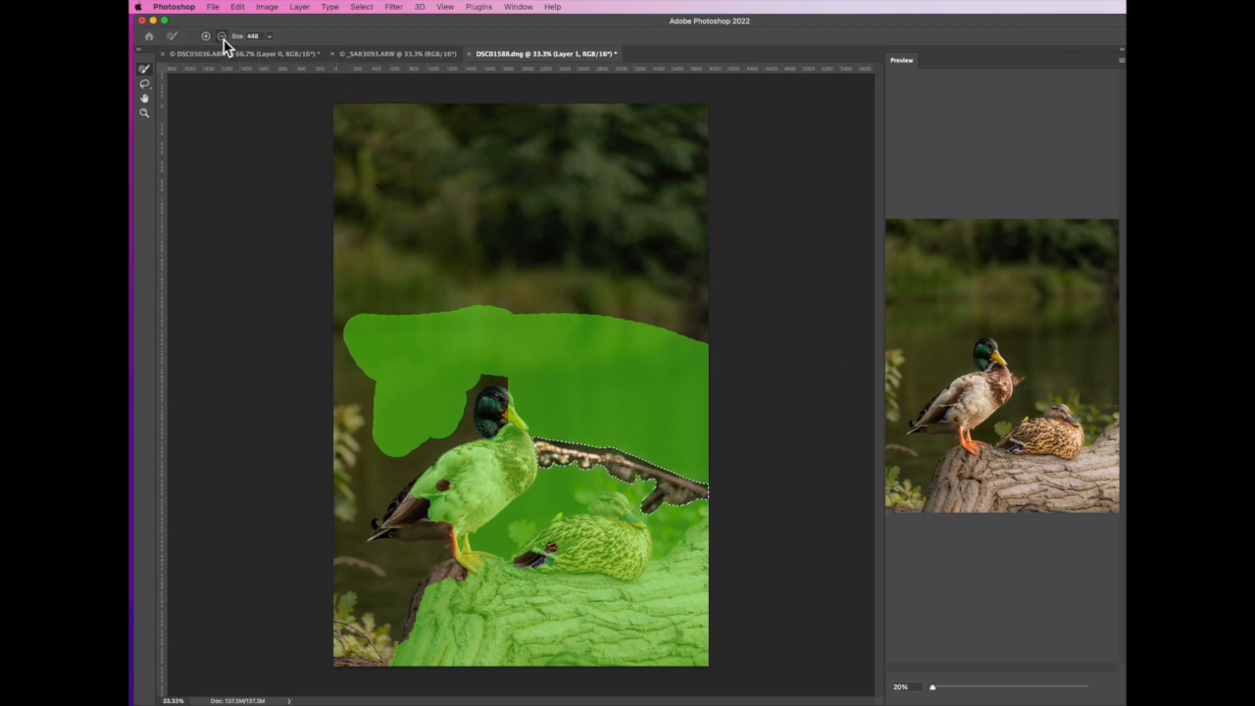
Exclude both ducks and the log from the sampling area and apply the Content-Aware Fill on a new layer
mouse_move(483, 443)
left_mouse_down()
mouse_move(438, 489)
mouse_move(452, 500)
mouse_move(462, 488)
mouse_move(423, 469)
mouse_move(404, 491)
mouse_move(433, 449)
mouse_move(413, 467)
mouse_move(478, 457)
left_mouse_up()
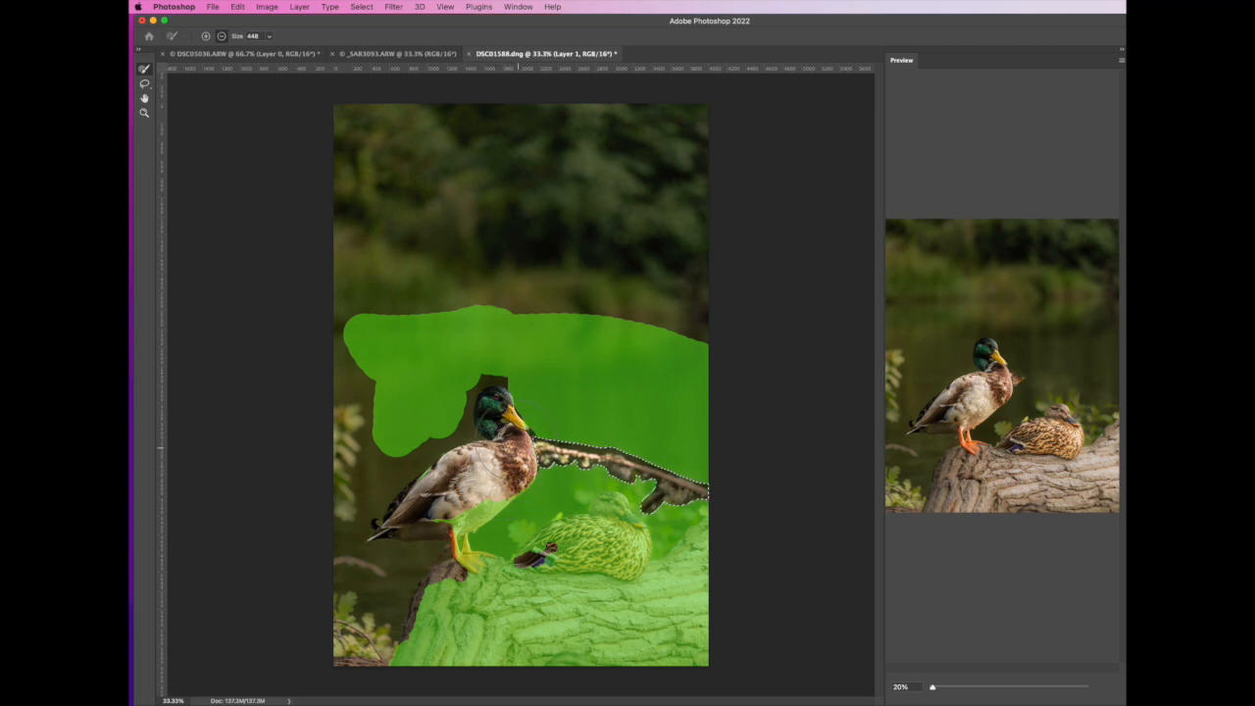
left_click_drag(503, 479, 448, 523)
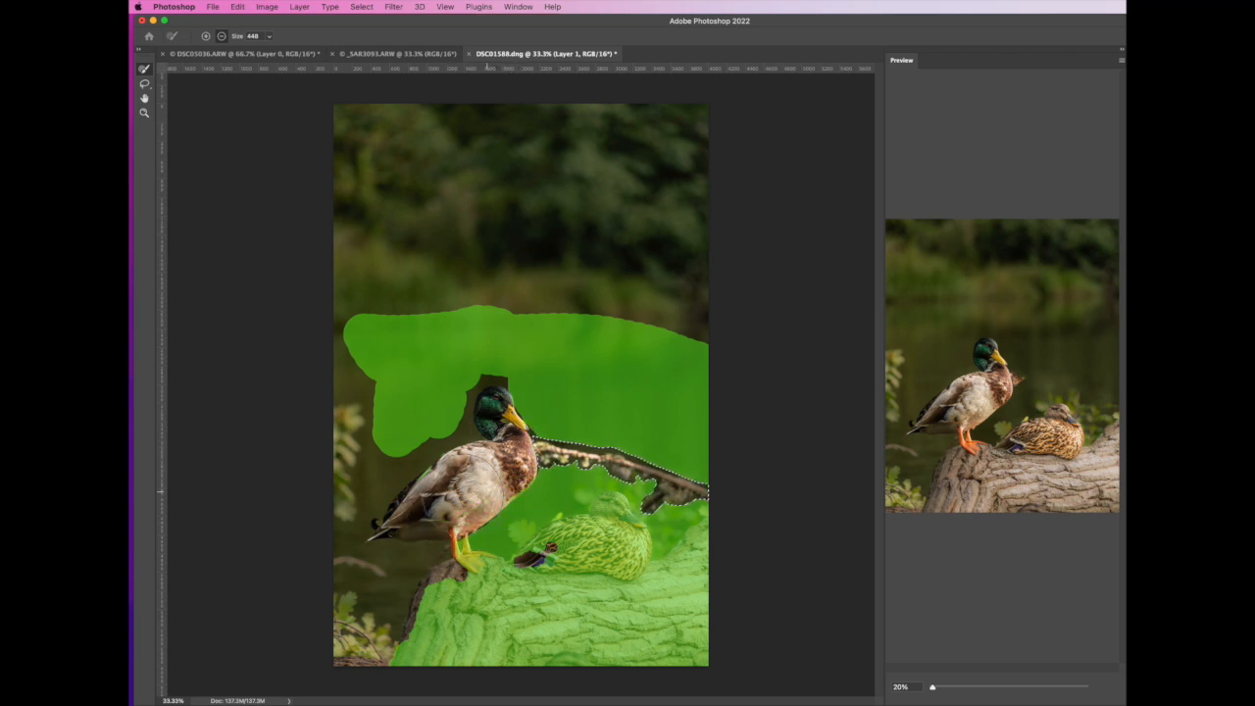
mouse_move(542, 541)
left_mouse_down()
mouse_move(518, 546)
mouse_move(587, 533)
mouse_move(582, 555)
left_mouse_up()
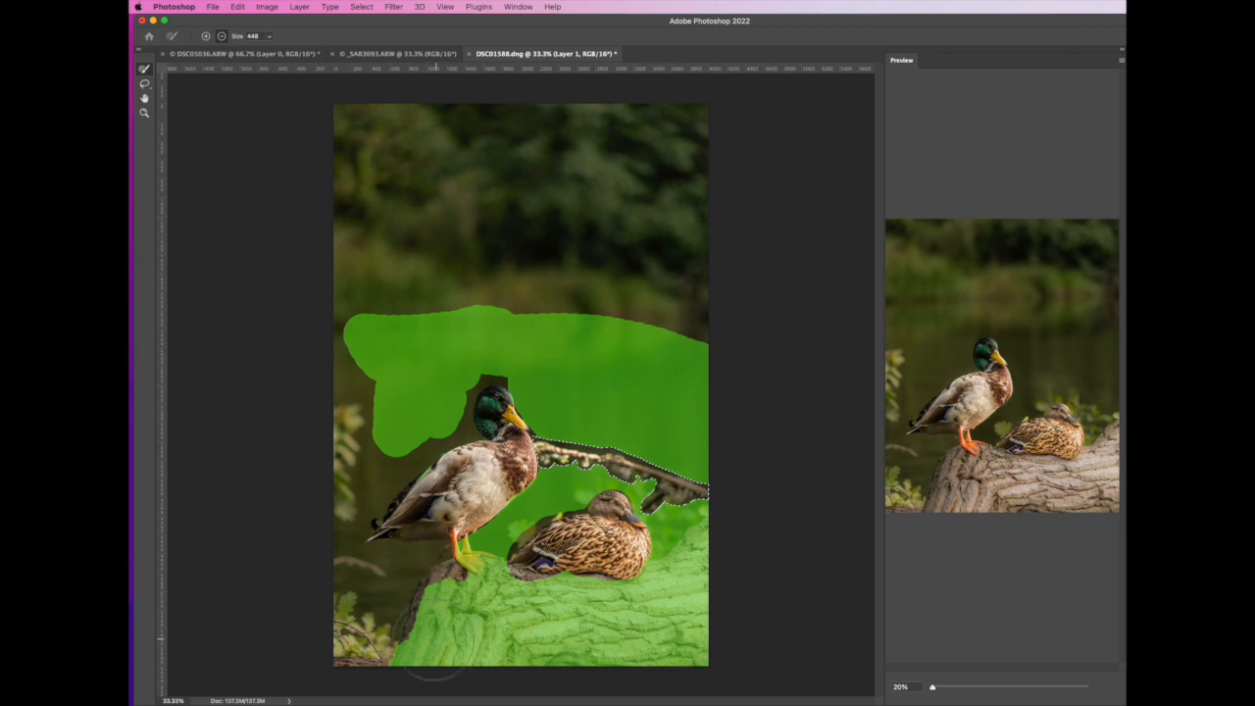
mouse_move(404, 655)
left_mouse_down()
mouse_move(494, 652)
mouse_move(448, 628)
mouse_move(468, 622)
mouse_move(466, 602)
mouse_move(435, 622)
mouse_move(445, 592)
mouse_move(433, 619)
mouse_move(500, 584)
mouse_move(468, 575)
mouse_move(625, 585)
mouse_move(491, 635)
mouse_move(627, 643)
mouse_move(524, 653)
mouse_move(706, 651)
mouse_move(682, 585)
mouse_move(705, 552)
left_mouse_up()
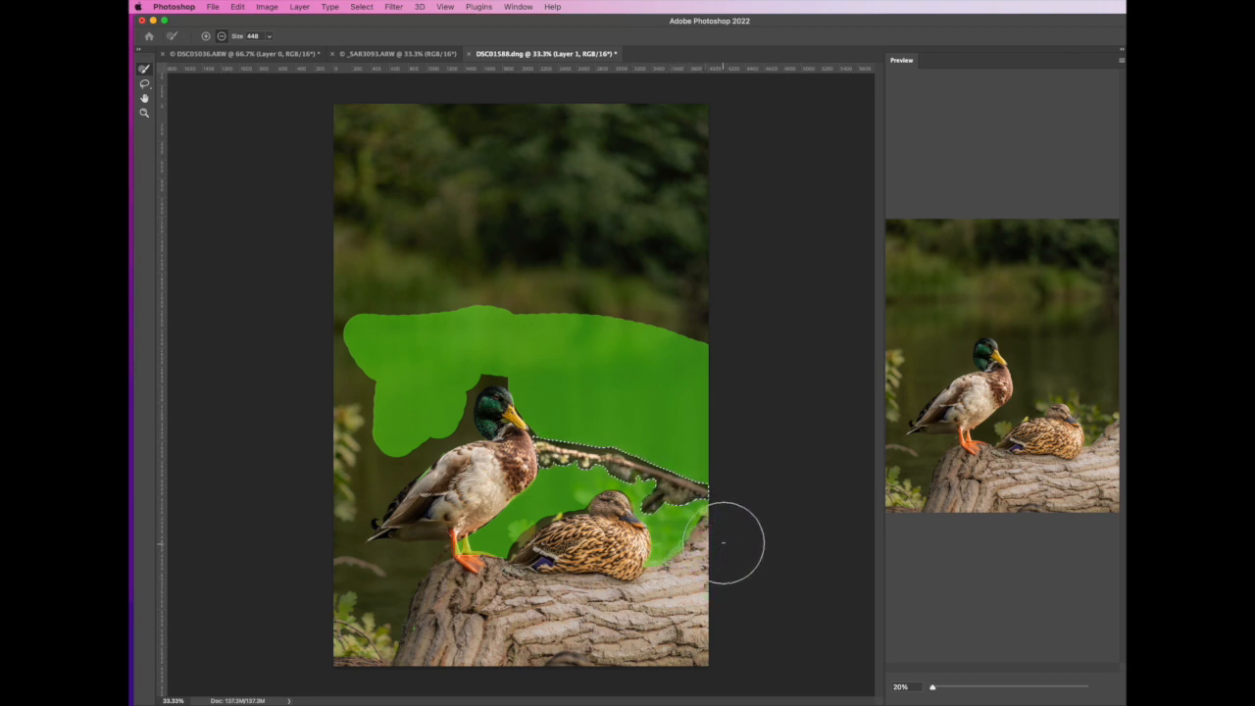
scroll(1020, 546, "up", 5)
scroll(1023, 414, "down", 5)
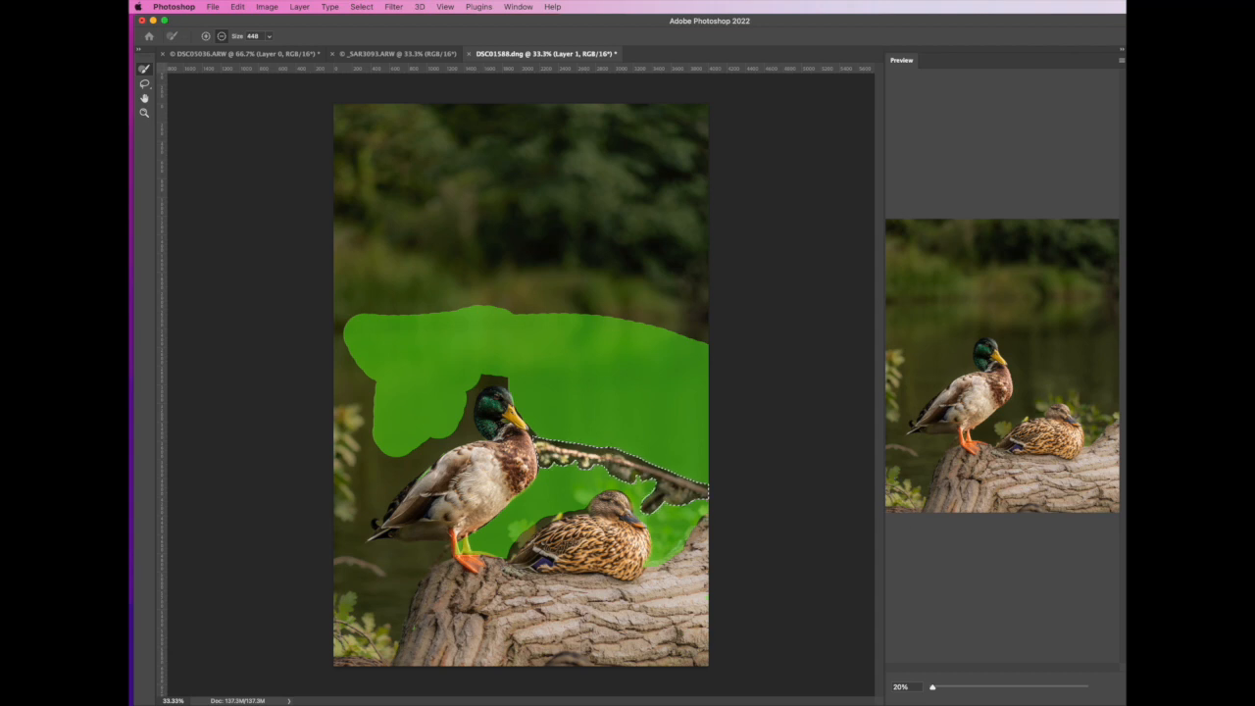
key("Return")
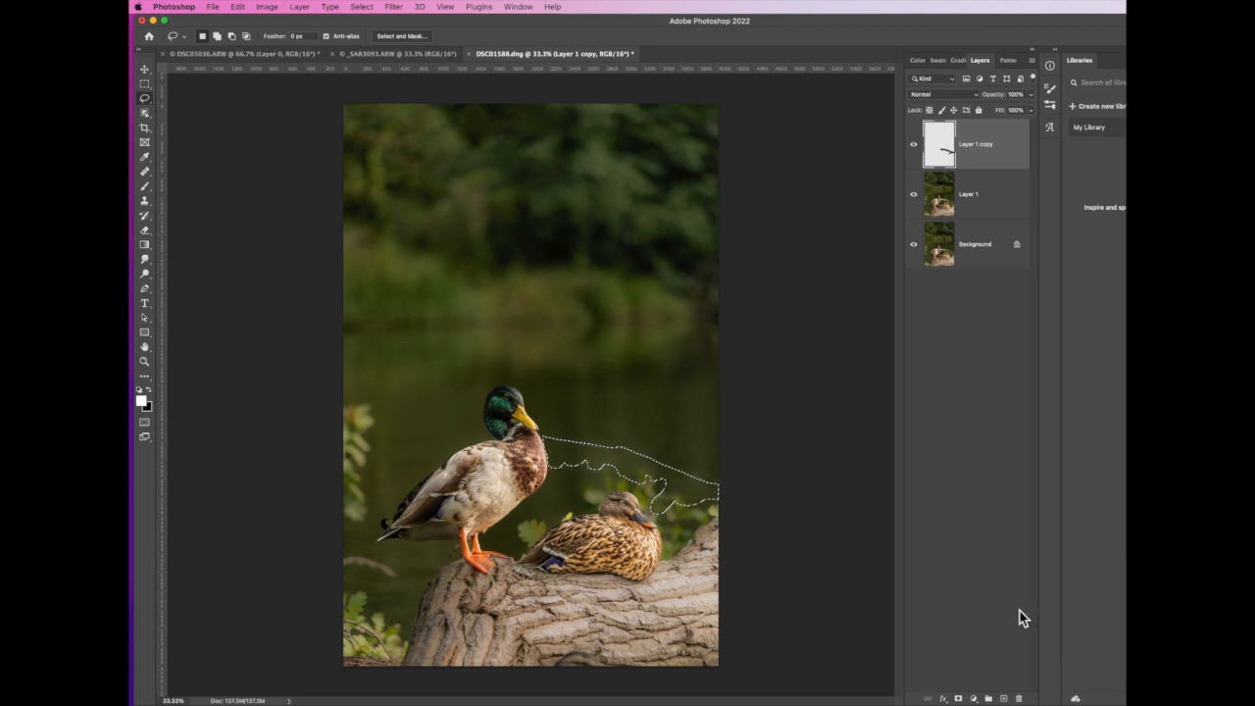
Compare the image with and without the branch fill layer, then deselect the branch area
left_click(914, 147)
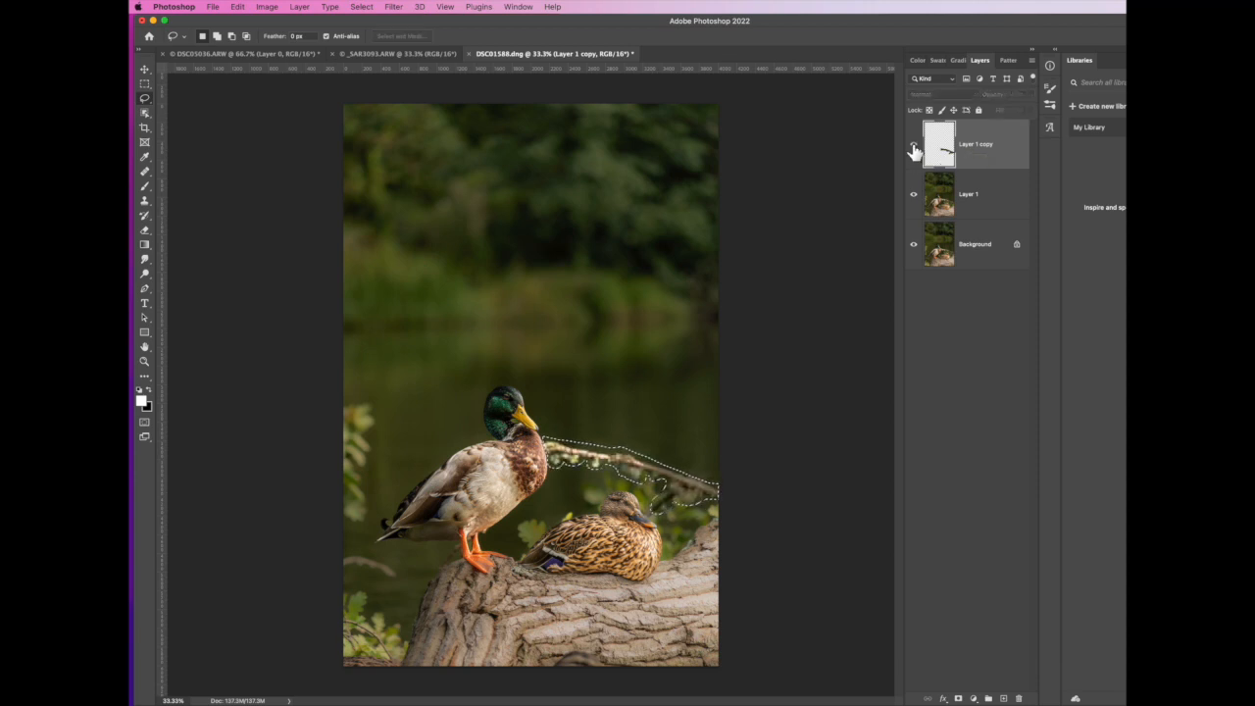
left_click(914, 147)
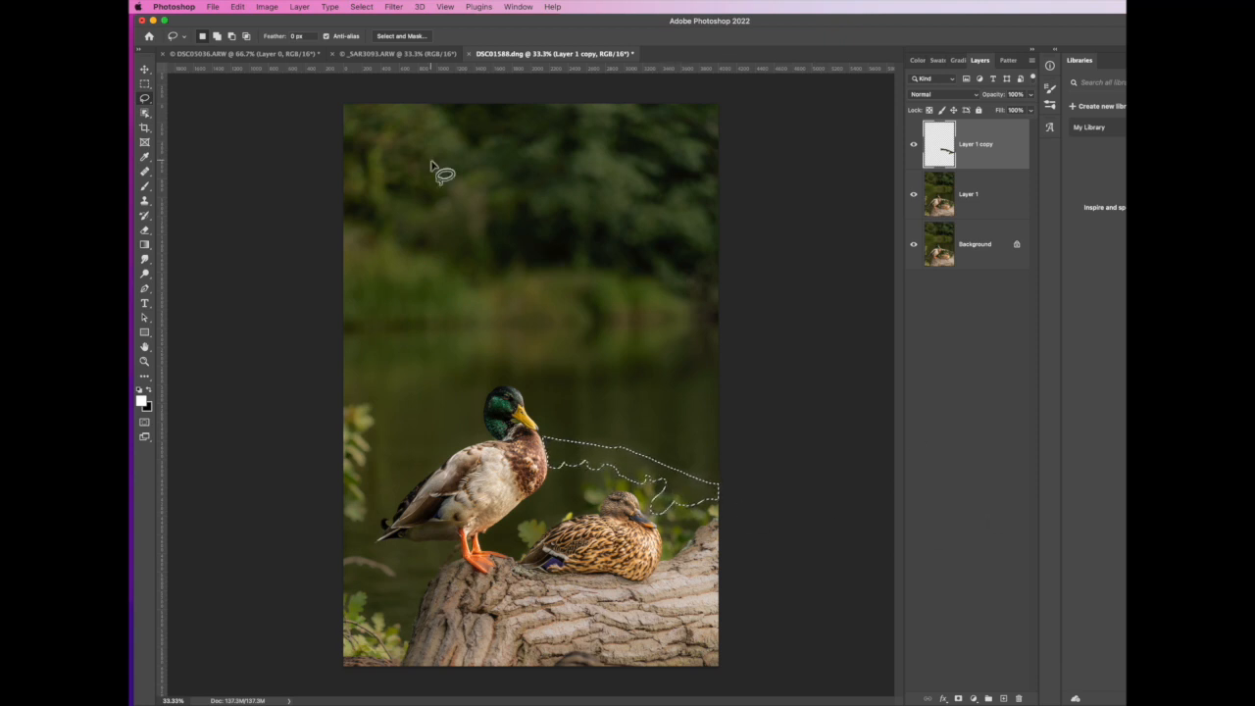
left_click(365, 9)
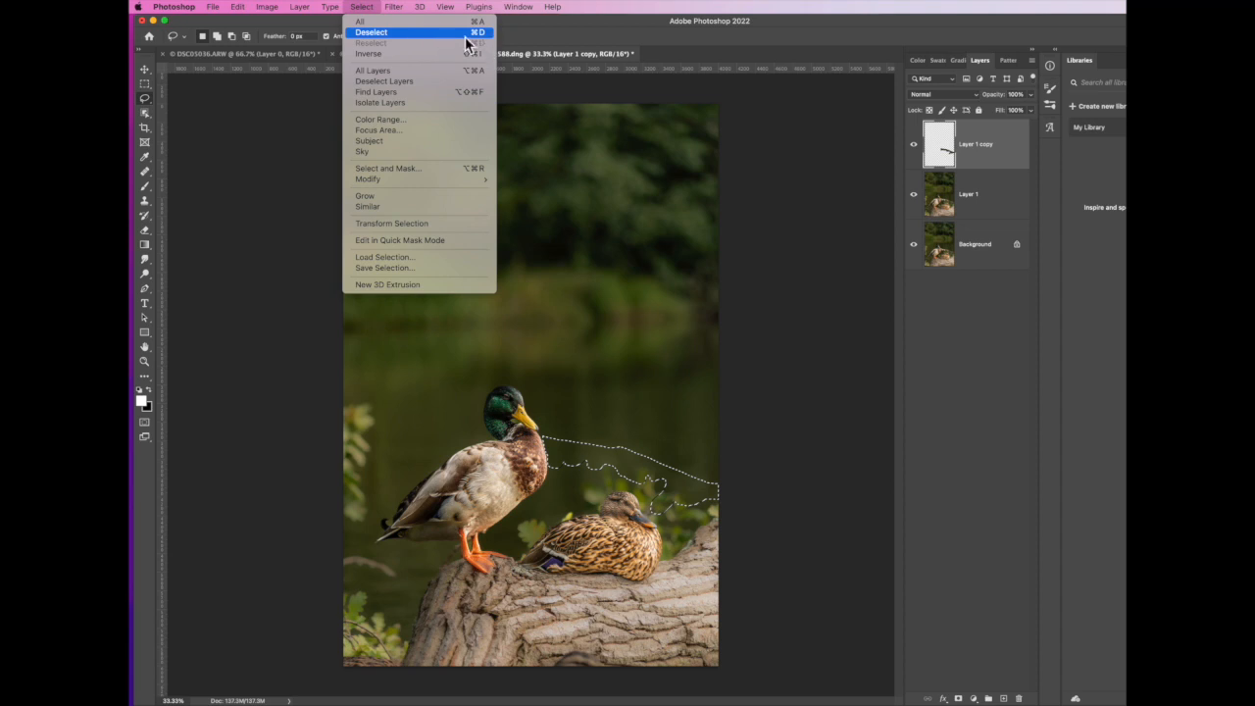
left_click(405, 37)
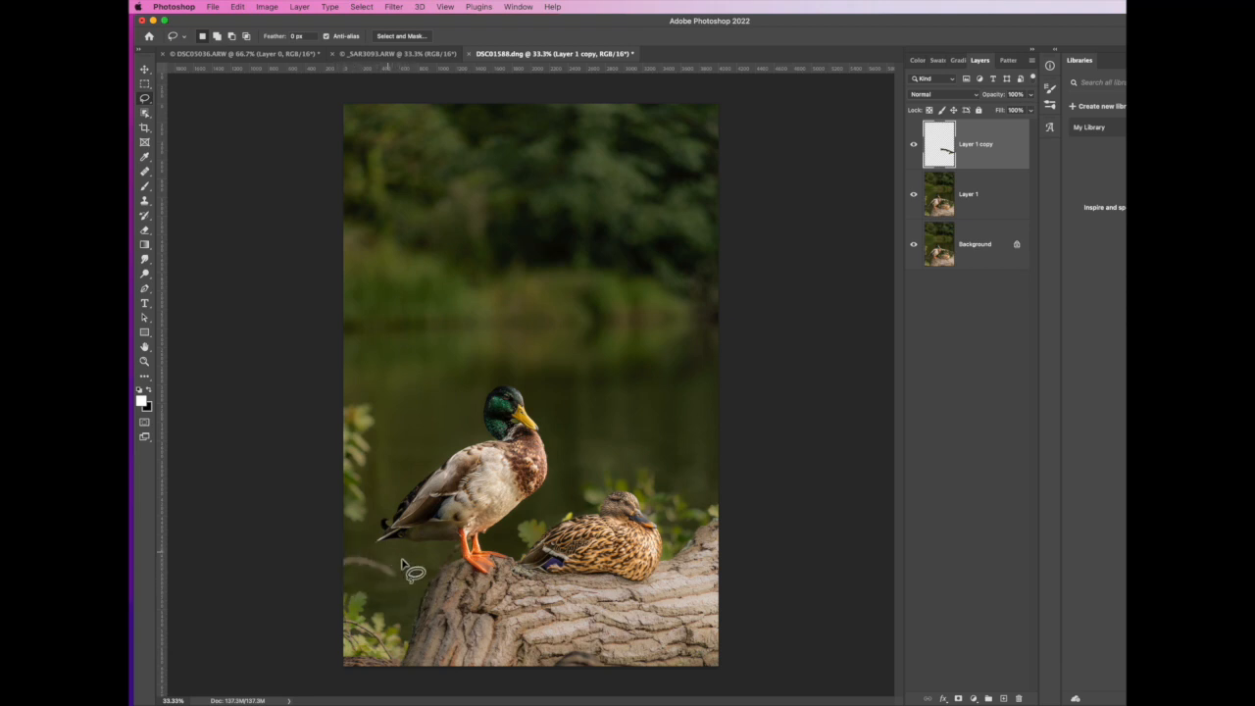
Remove the small twig at the photo's left edge, below the drake's tail, with the Healing Brush
mouse_move(399, 583)
left_mouse_down()
mouse_move(345, 572)
mouse_move(336, 546)
mouse_move(362, 544)
mouse_move(406, 581)
left_mouse_up()
left_click(493, 583)
left_click(147, 174)
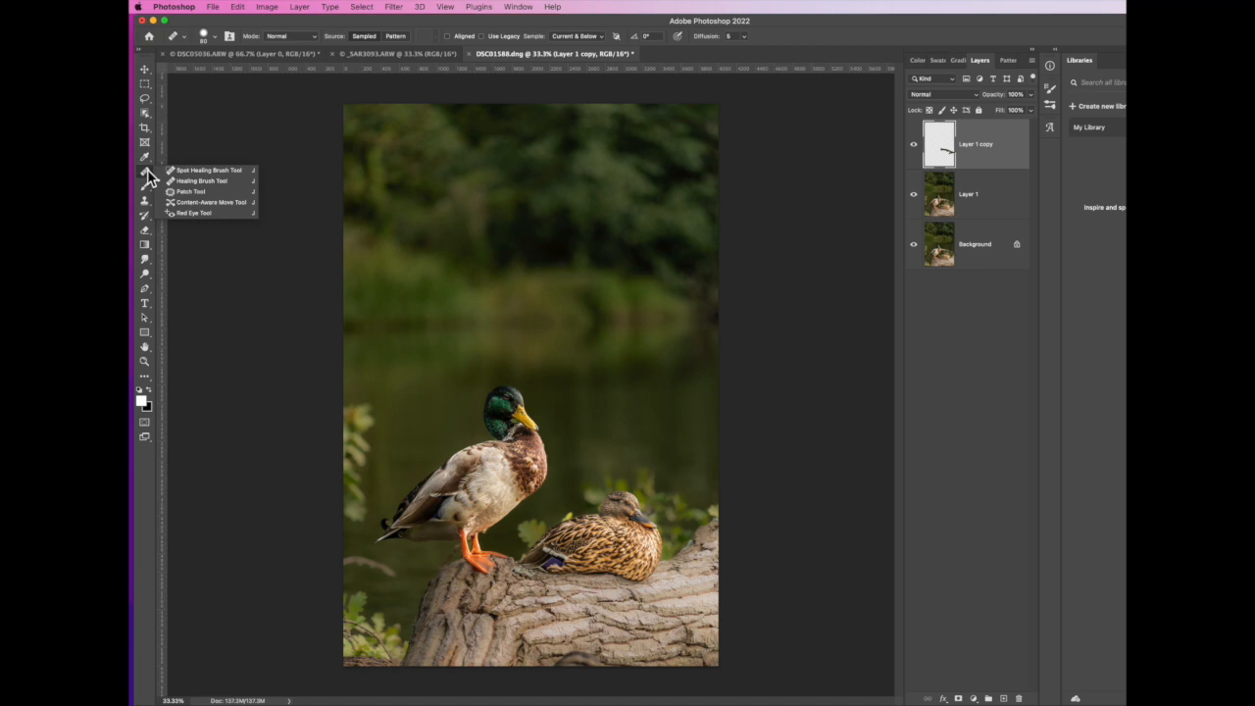
left_click(199, 182)
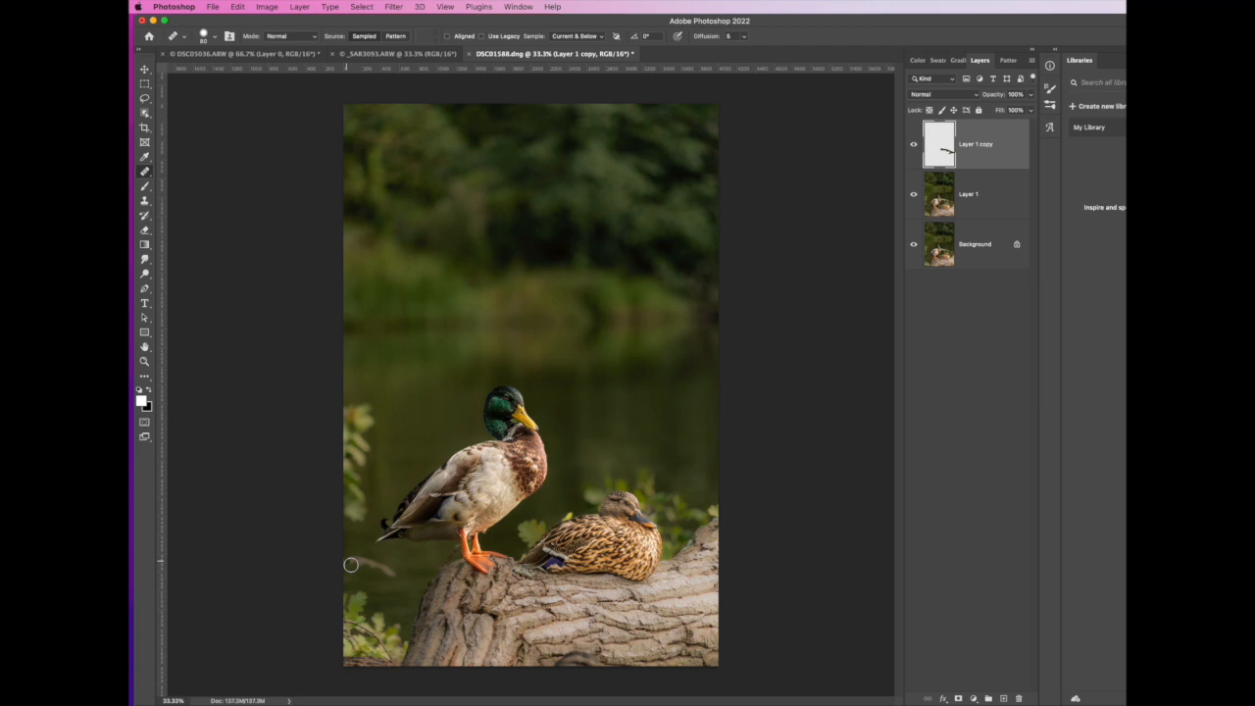
mouse_move(349, 565)
left_mouse_down()
mouse_move(395, 578)
mouse_move(347, 566)
mouse_move(387, 570)
left_mouse_up()
Outline the upper cluster of leaves at the photo's left edge, behind the drake, with the Lasso tool
left_click(146, 101)
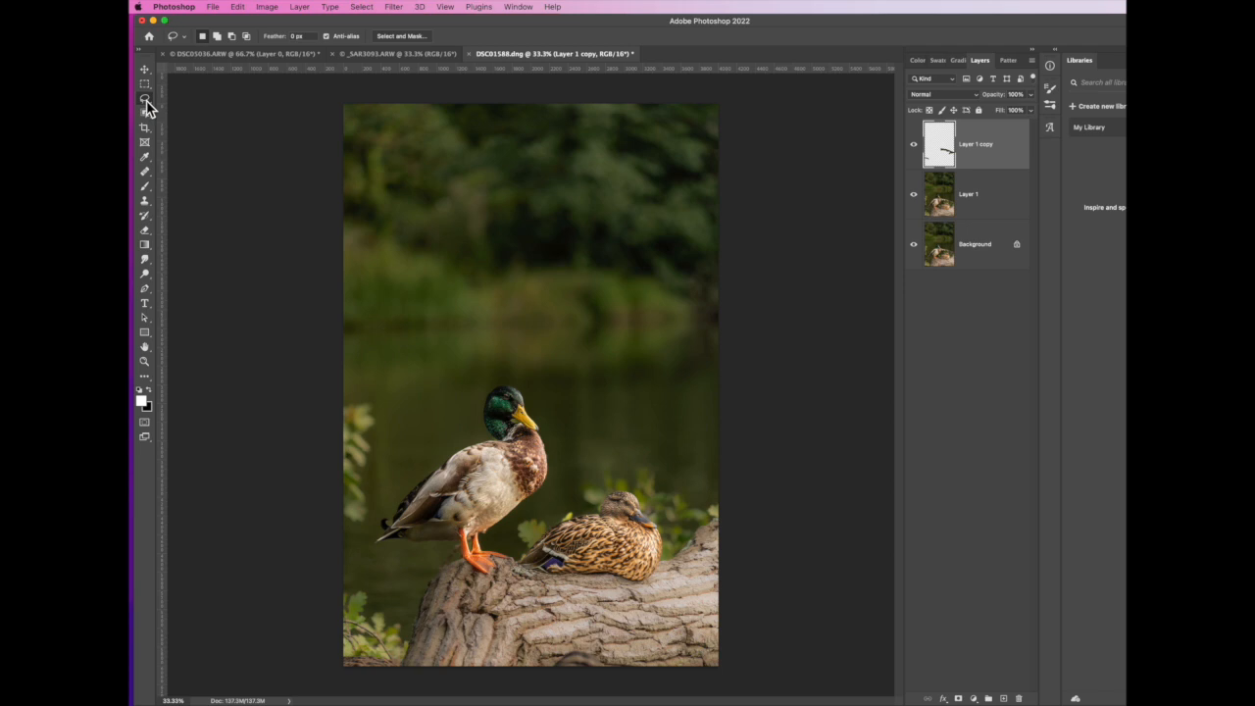
left_click(186, 98)
mouse_move(343, 371)
left_mouse_down()
mouse_move(365, 377)
mouse_move(388, 417)
mouse_move(373, 524)
mouse_move(340, 538)
left_mouse_up()
left_click(989, 198)
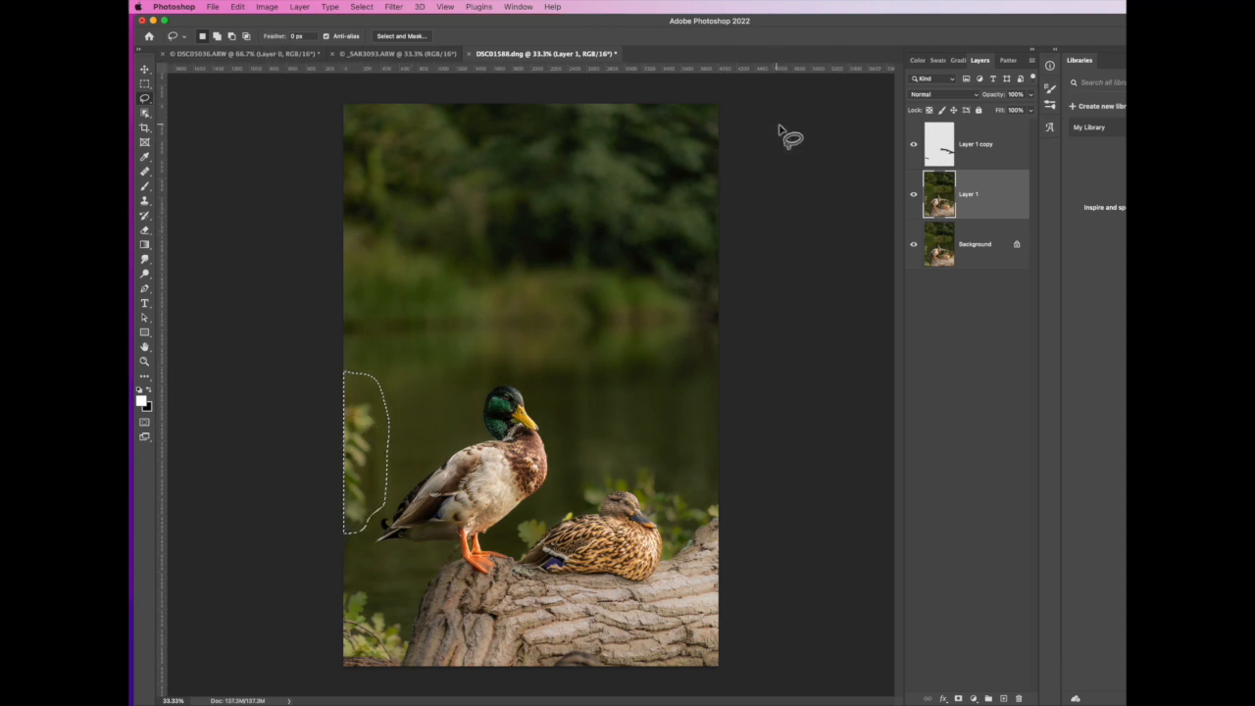
left_click(1013, 152)
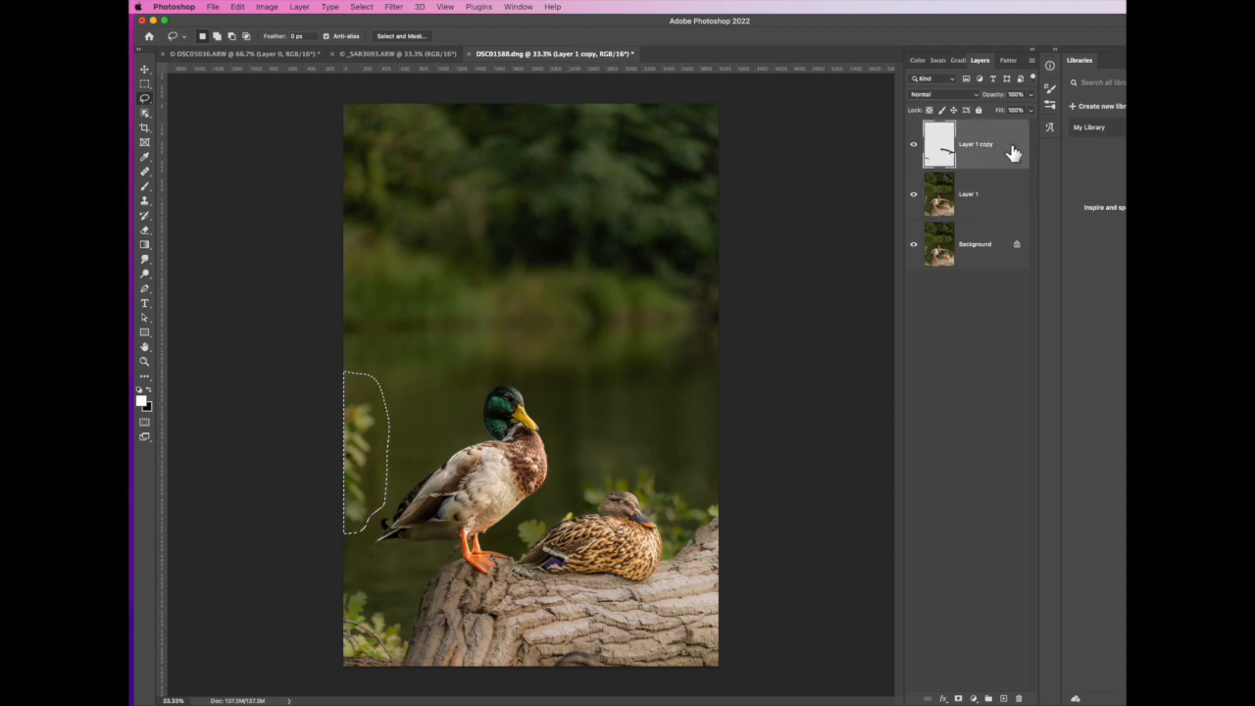
left_click(238, 8)
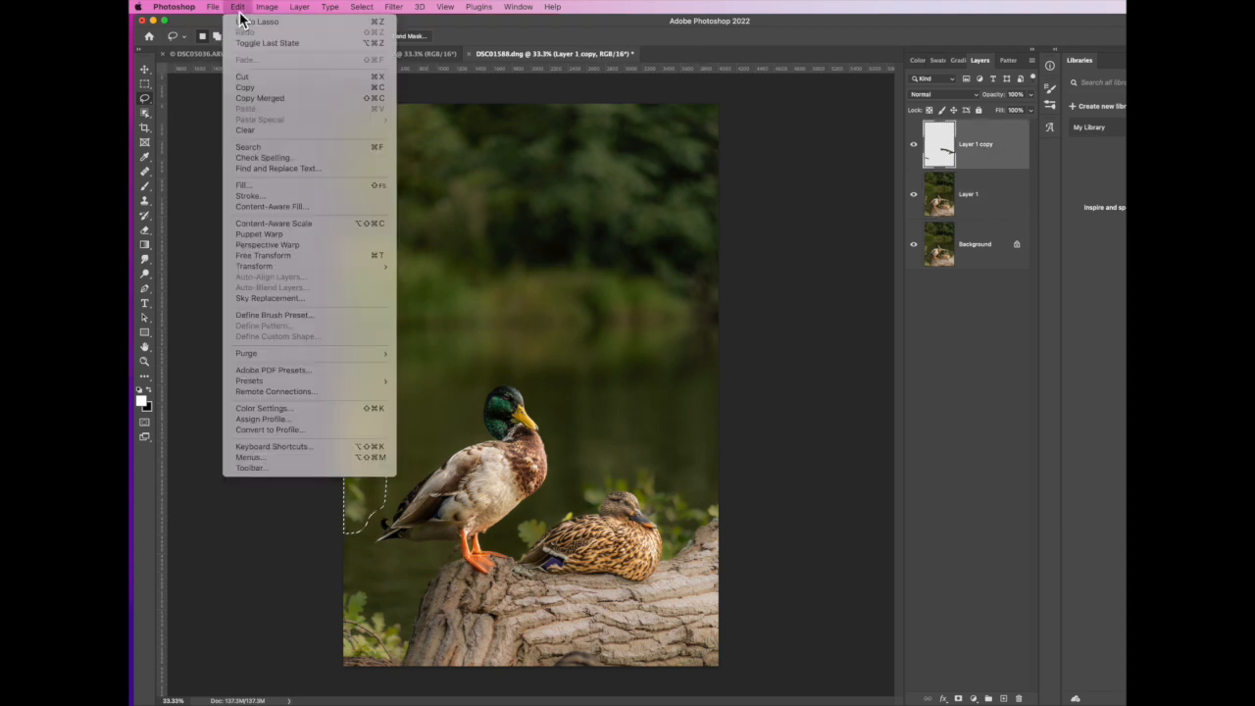
left_click(267, 207)
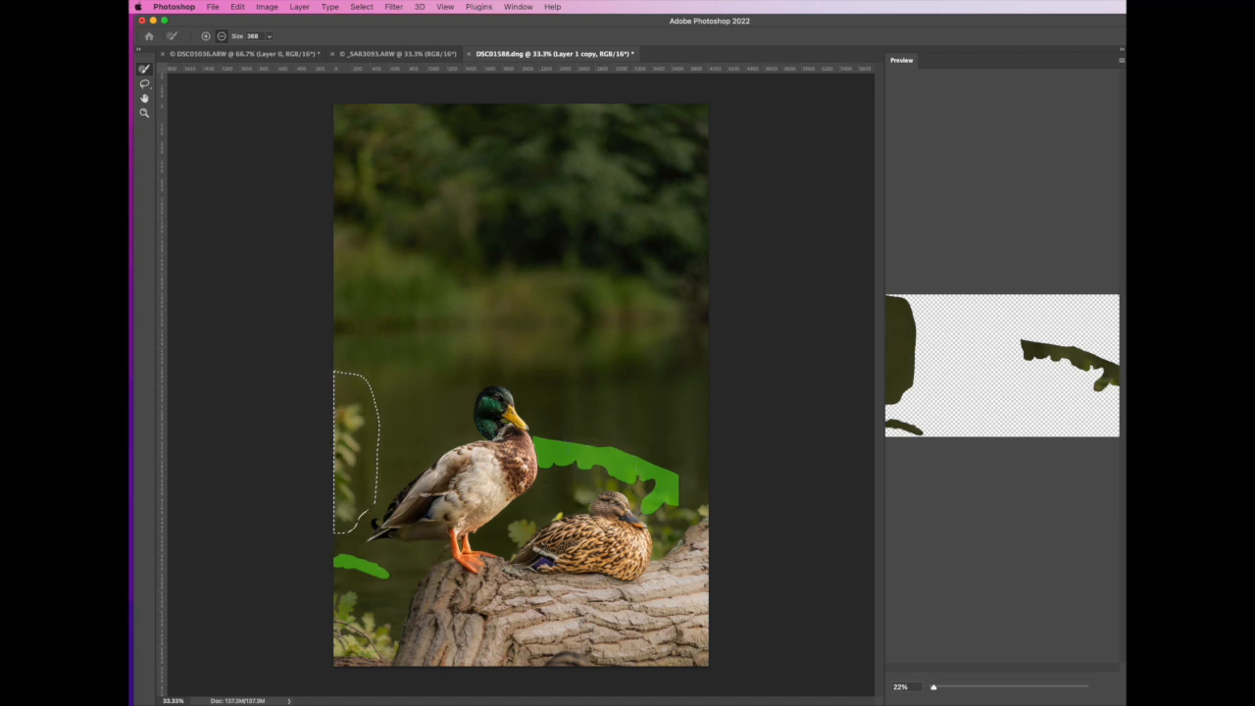
key("Return")
Content-Aware Fill the outlined leaves from Layer 1 onto a new layer, excluding the drake's head and tail from sampling, and deselect the area
left_click(1005, 204)
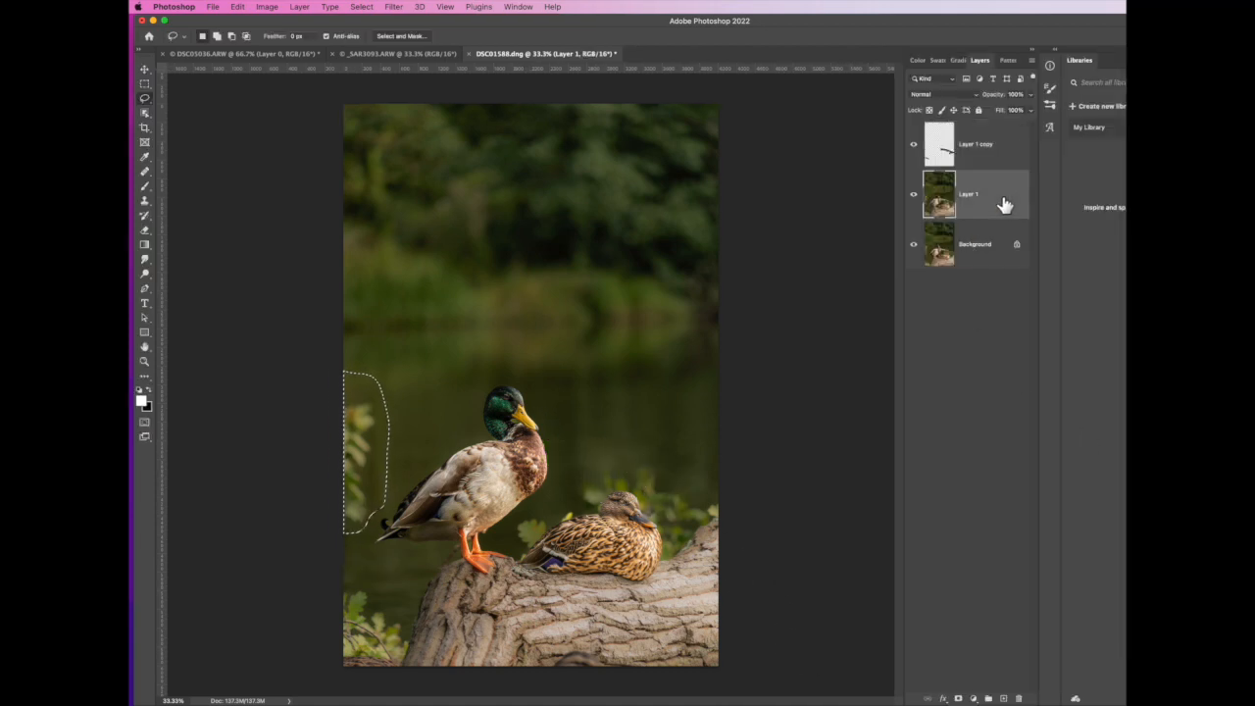
left_click(238, 8)
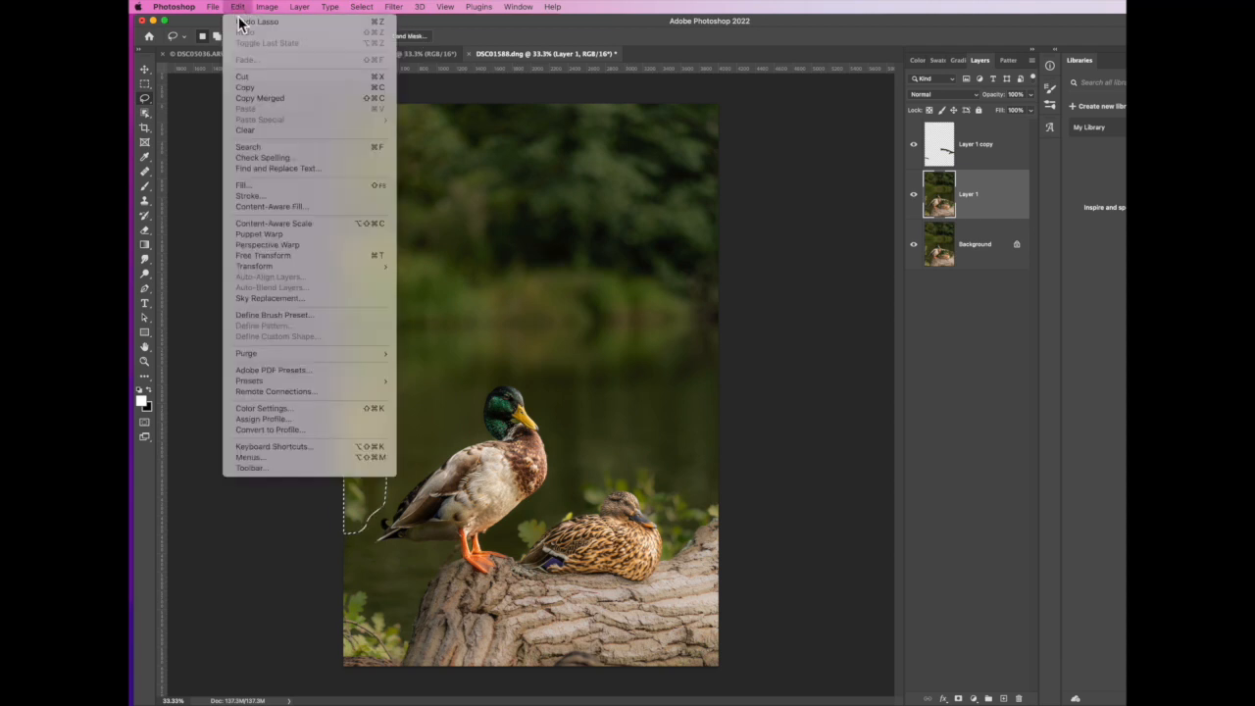
left_click(267, 208)
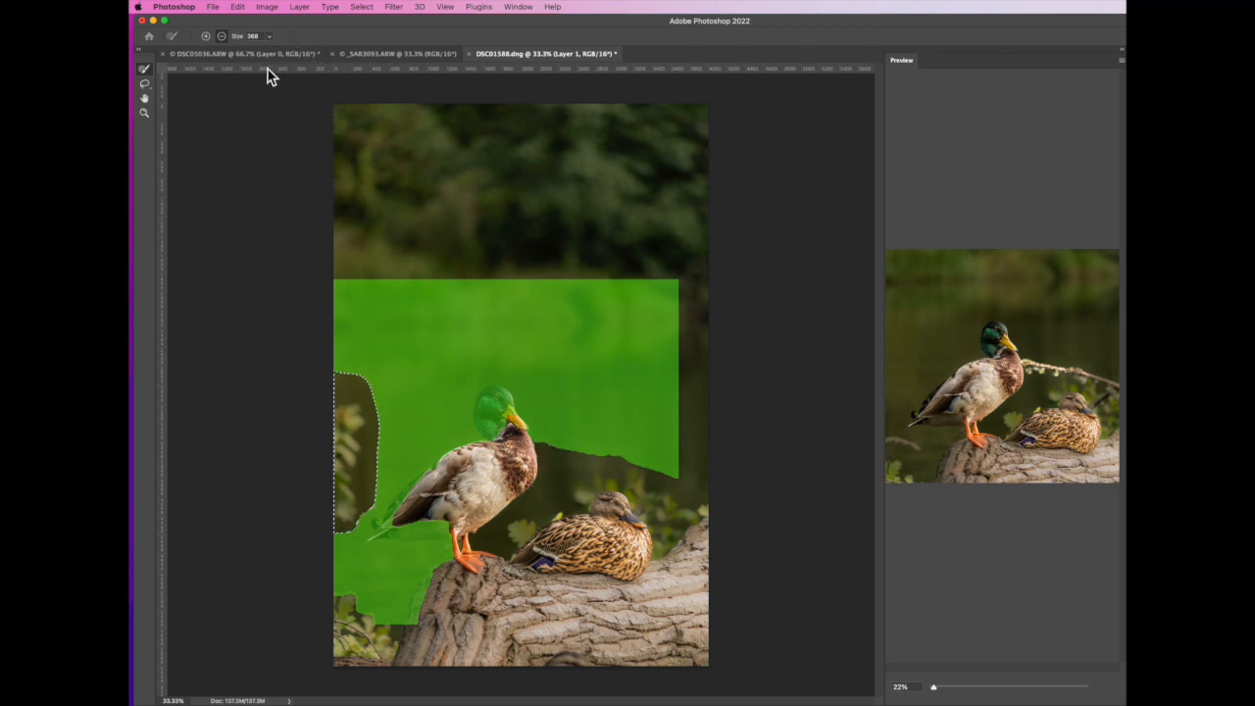
mouse_move(500, 419)
left_mouse_down()
mouse_move(482, 392)
mouse_move(496, 400)
left_mouse_up()
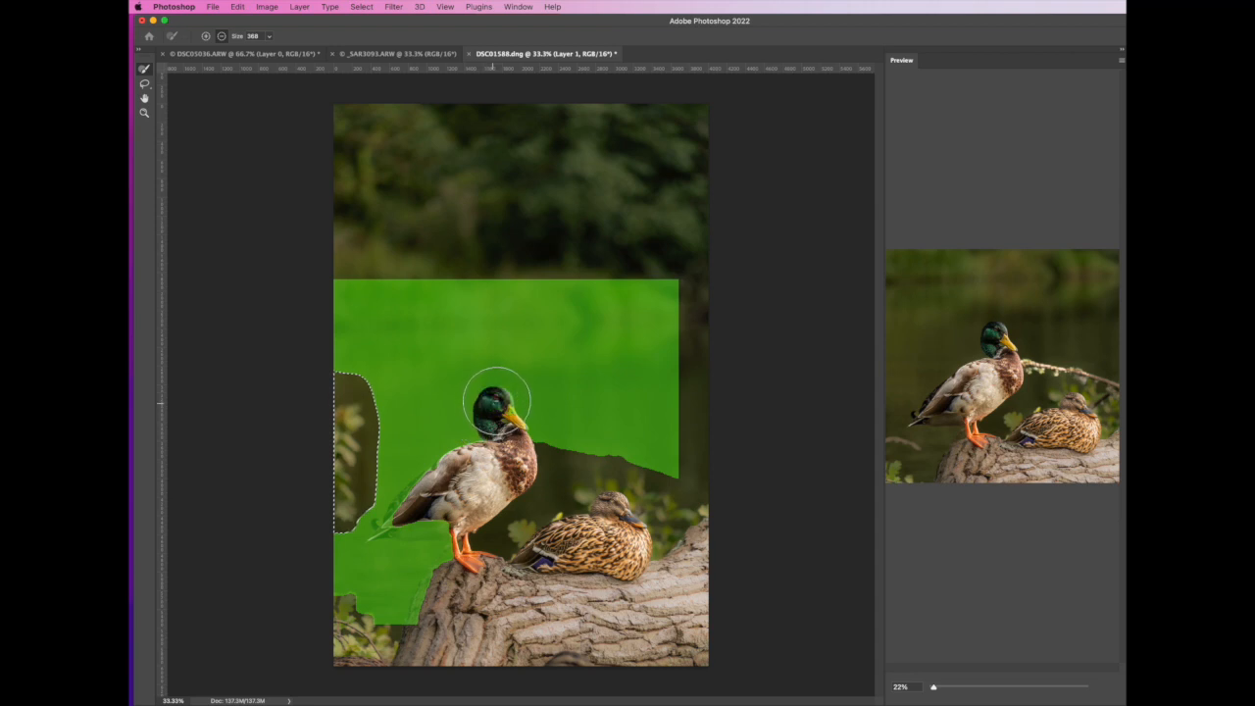
mouse_move(421, 533)
left_mouse_down()
mouse_move(384, 527)
mouse_move(421, 516)
left_mouse_up()
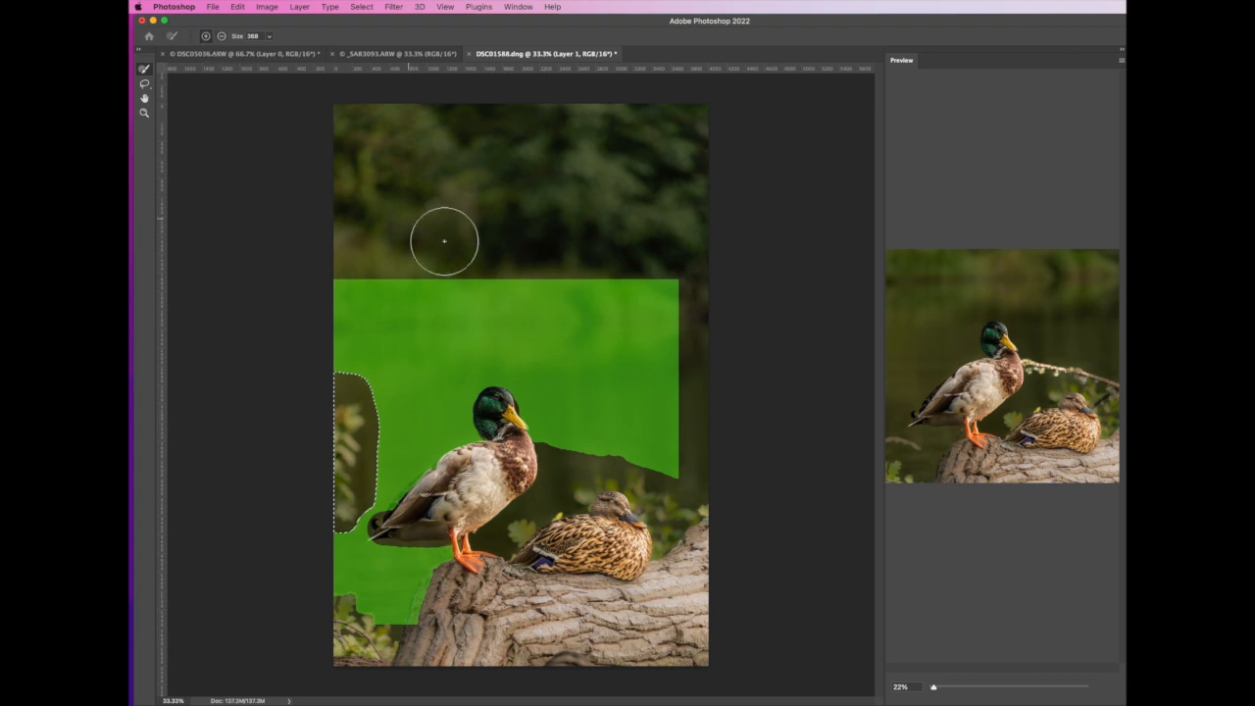
mouse_move(683, 414)
left_mouse_down()
mouse_move(690, 303)
mouse_move(687, 477)
mouse_move(695, 303)
mouse_move(677, 290)
left_mouse_up()
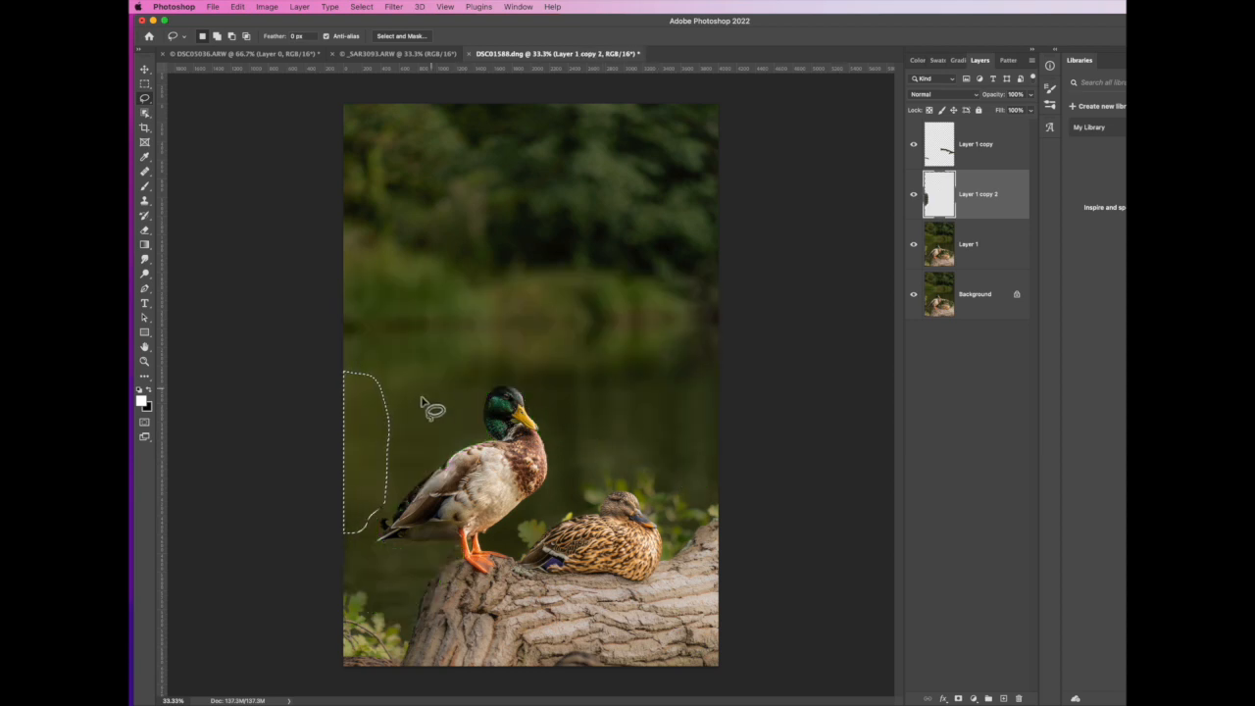
left_click(363, 7)
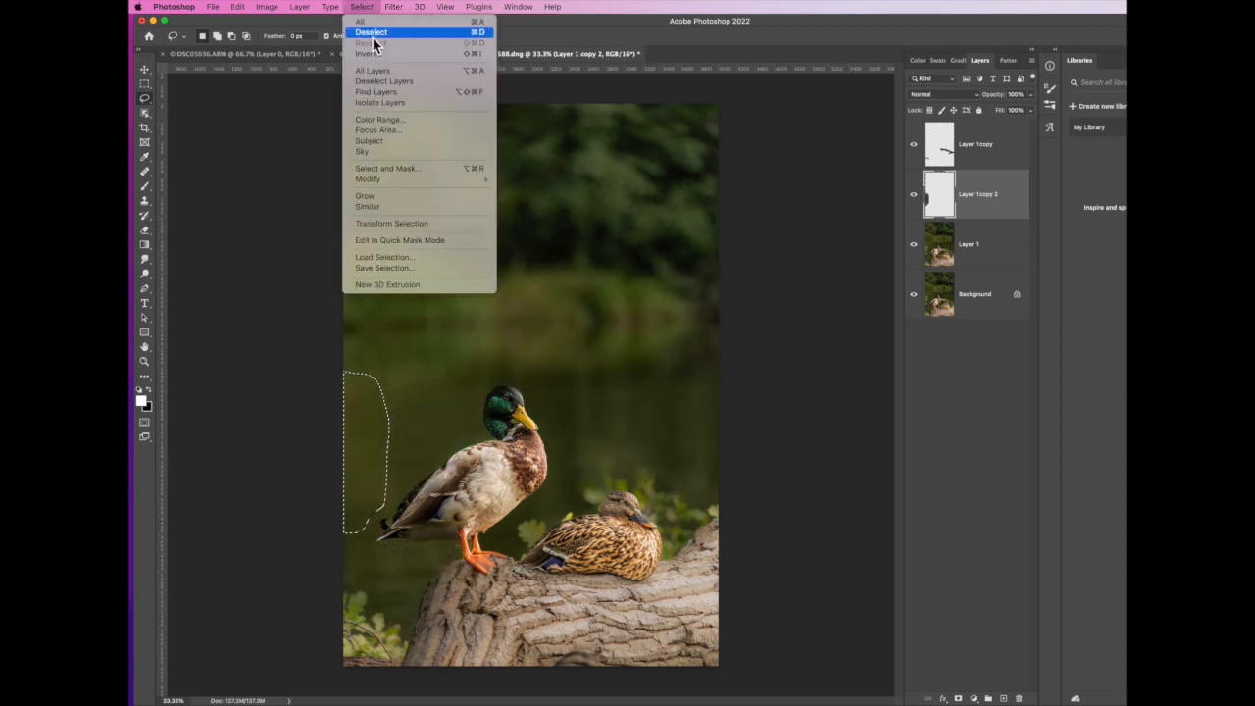
left_click(373, 33)
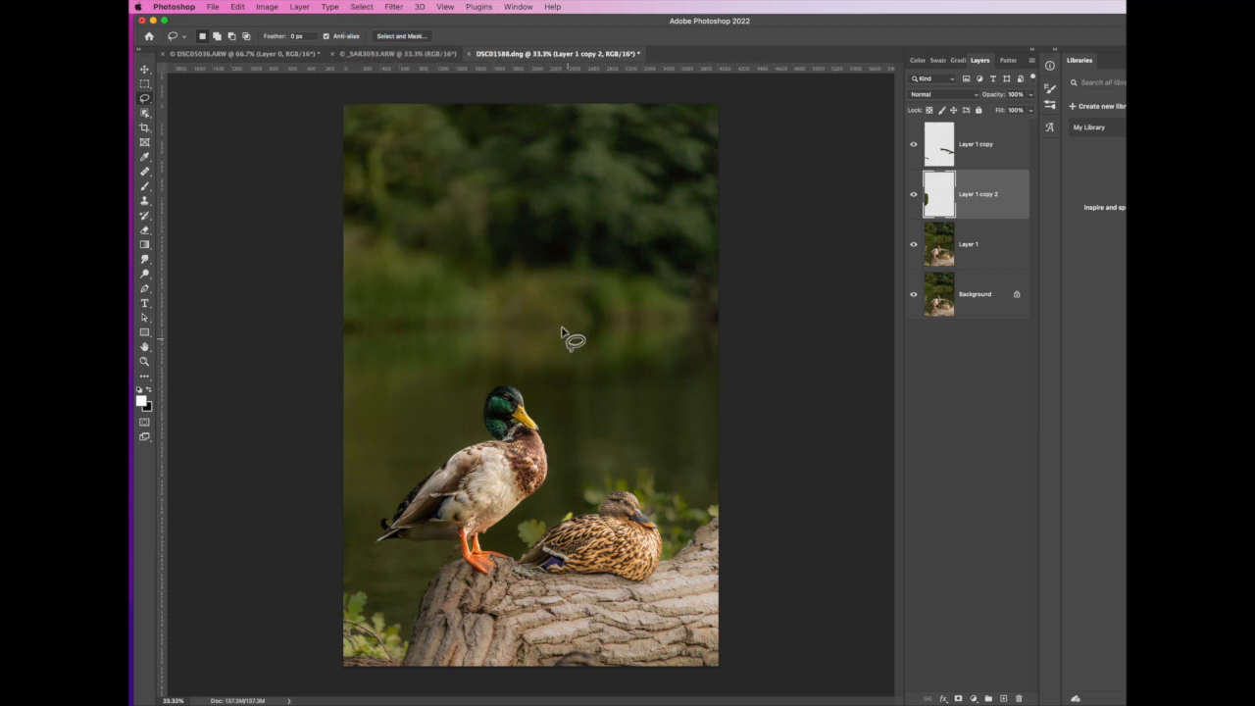
Compare the photo with and without the two fill layers and Layer 1
left_click(914, 145)
left_click(920, 231)
left_click(914, 195)
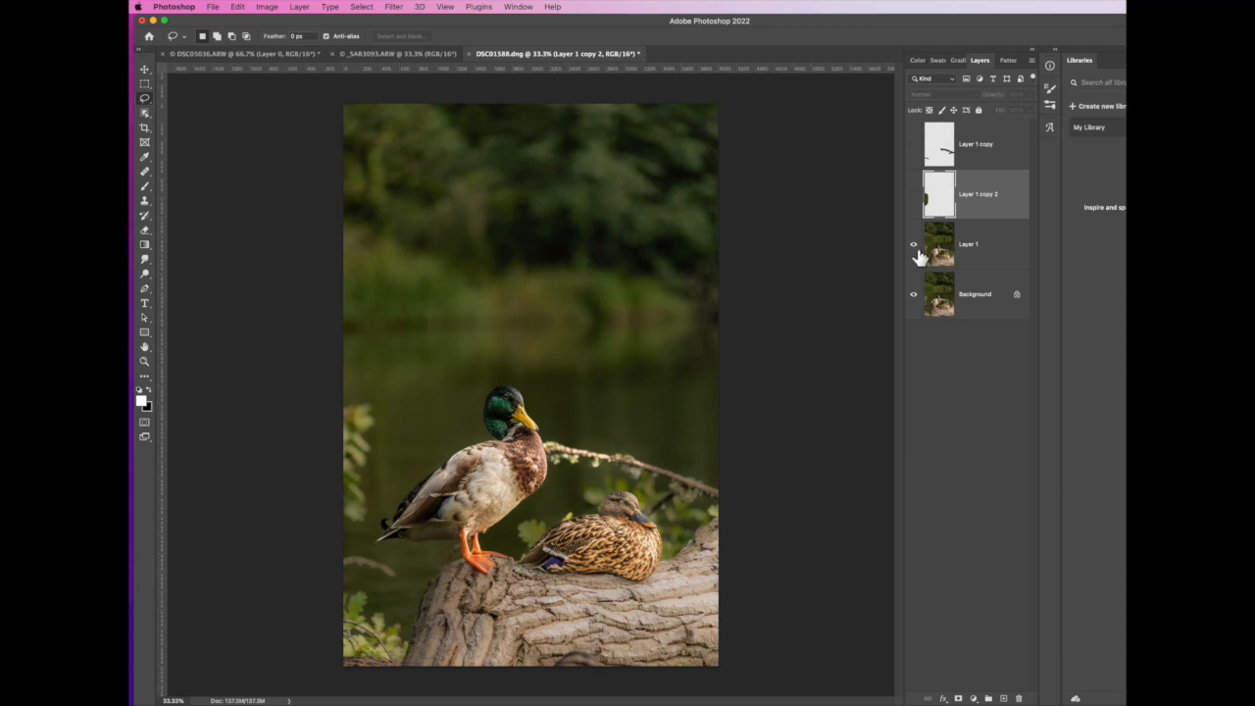
left_click(915, 244)
left_click(914, 195)
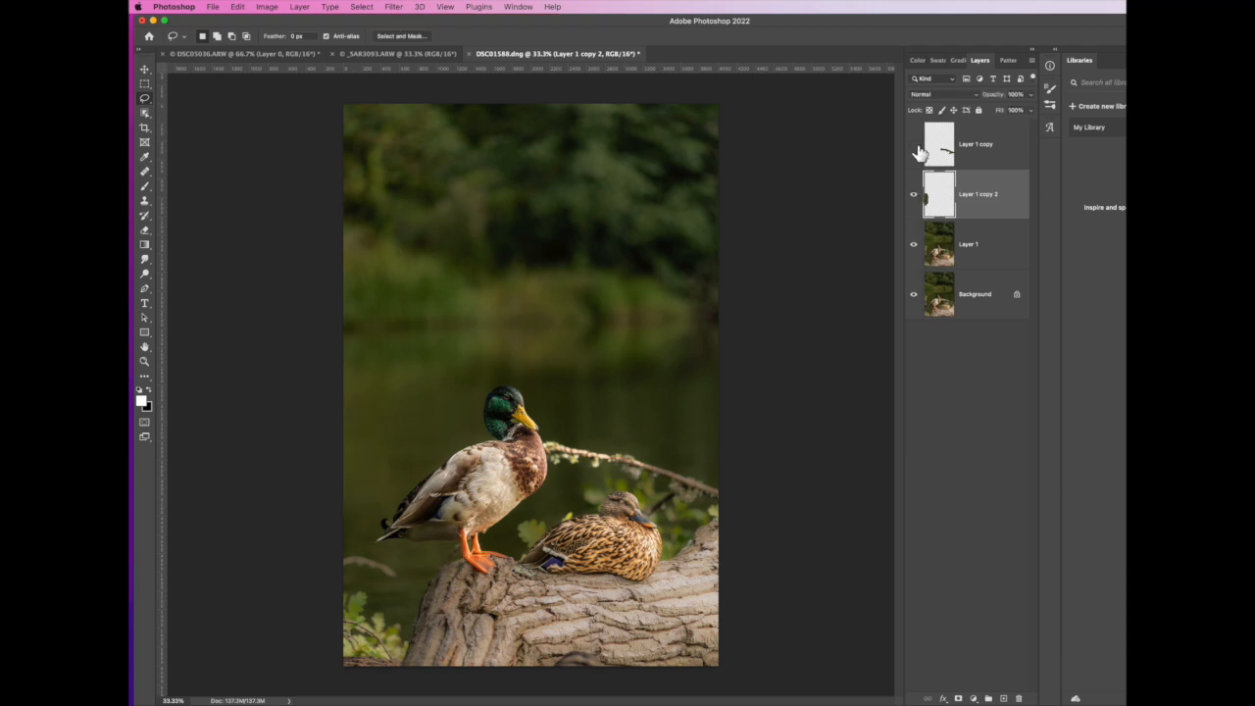
left_click(914, 145)
Group Layer 1 copy, Layer 1 copy 2 and Layer 1 above the Background
left_click(1008, 149)
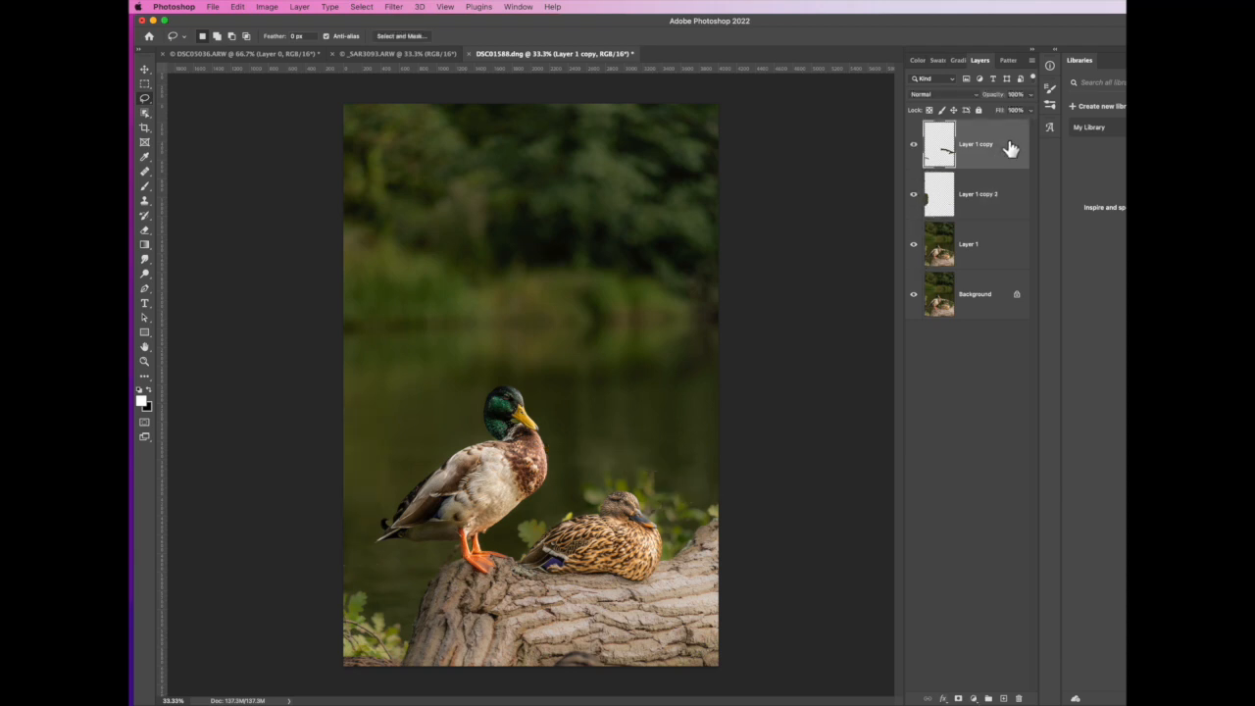
left_click(1008, 253, "shift")
left_click(299, 8)
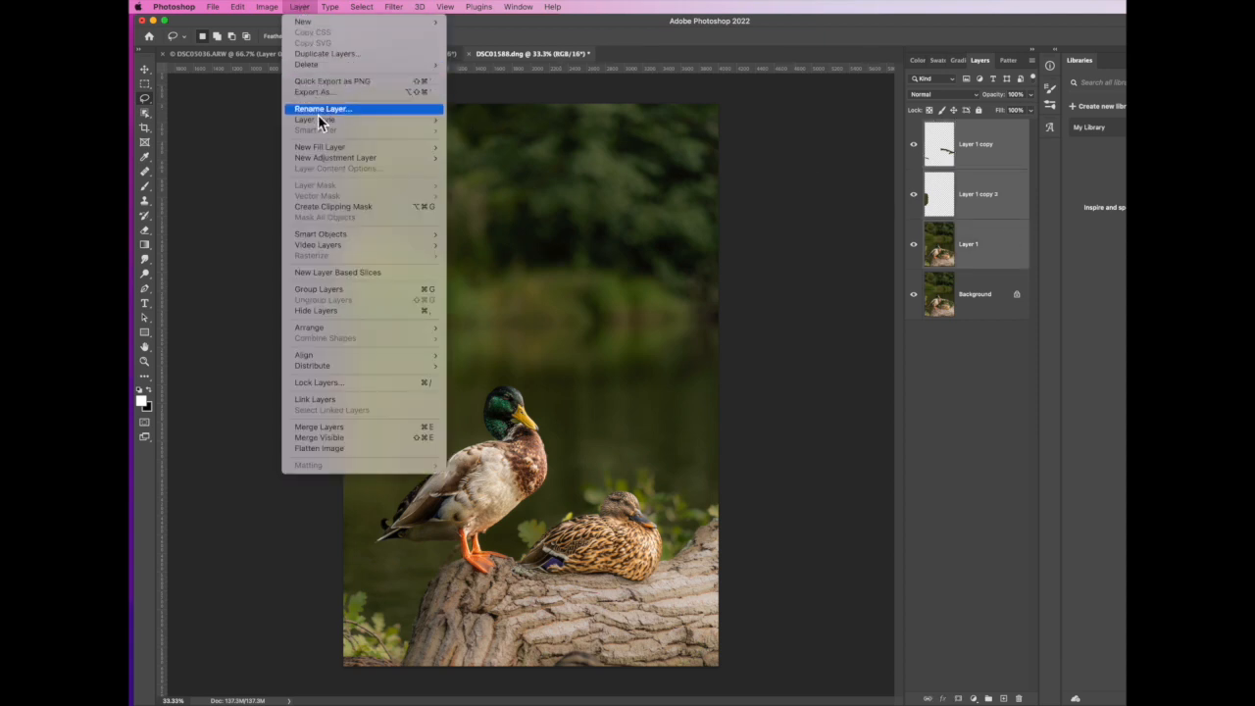
left_click(329, 290)
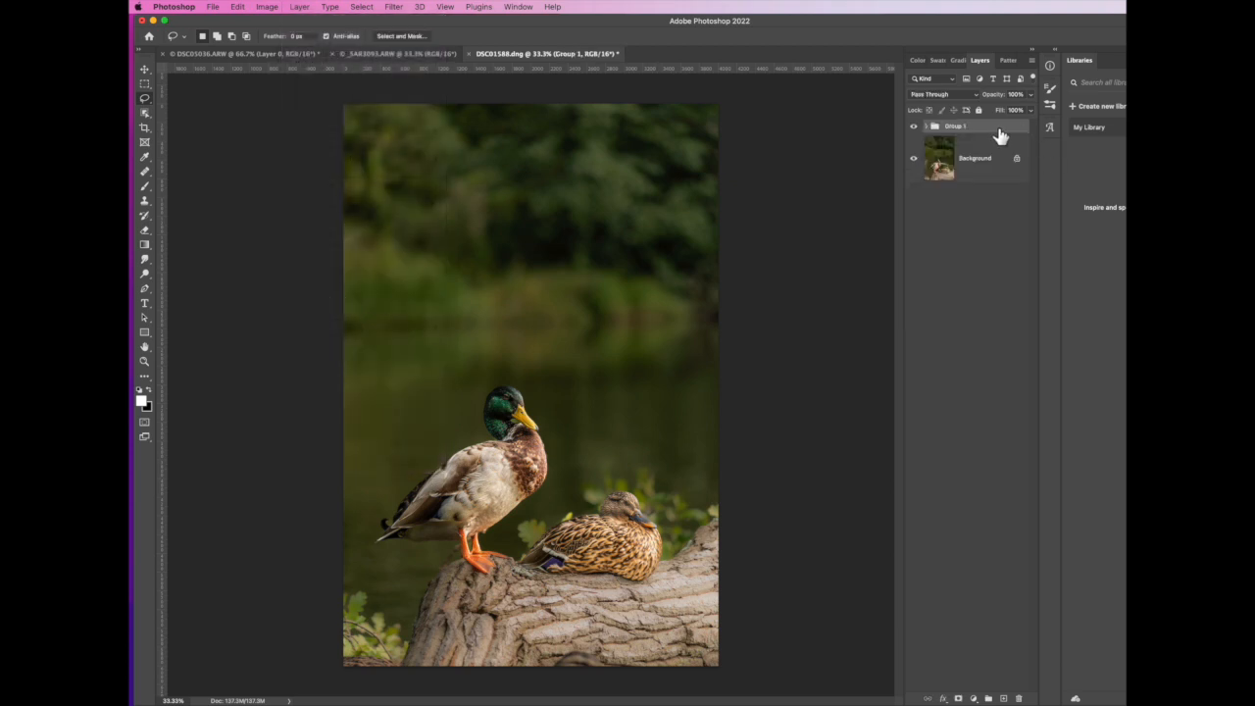
Compare the retouched photo with the original by switching Group 1's visibility off and on
left_click(914, 128)
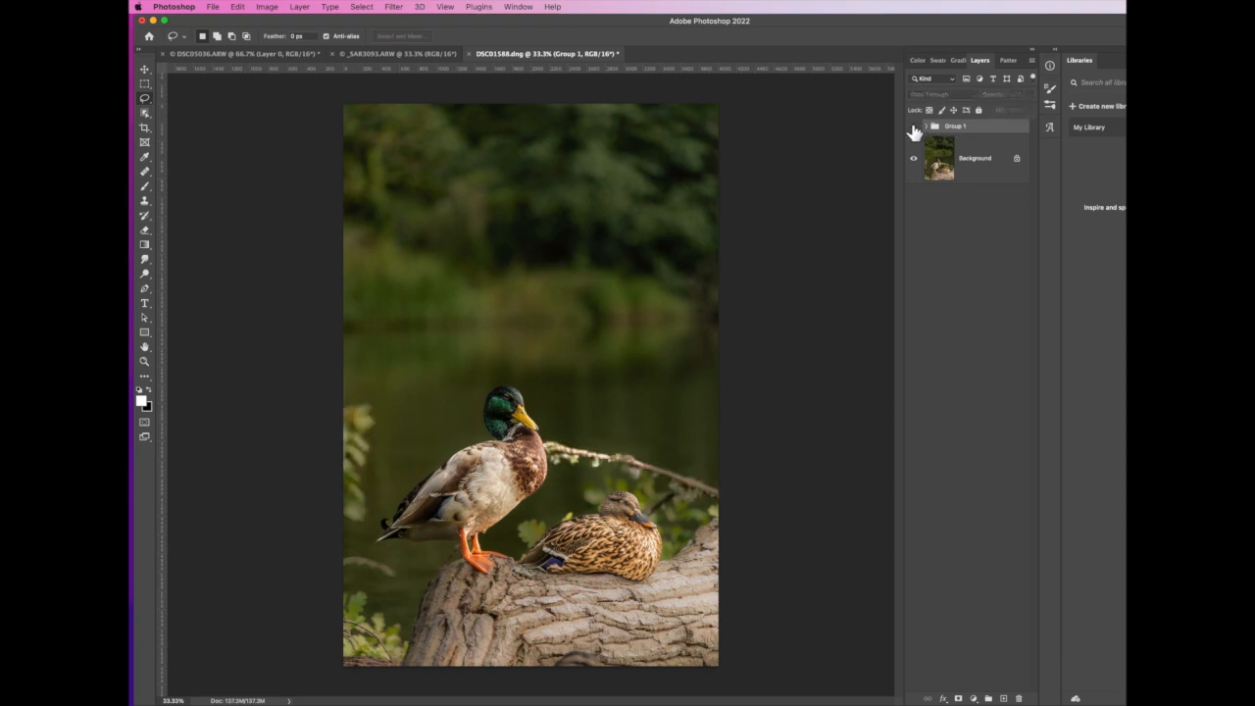
left_click(914, 128)
left_click(914, 128)
left_click(914, 129)
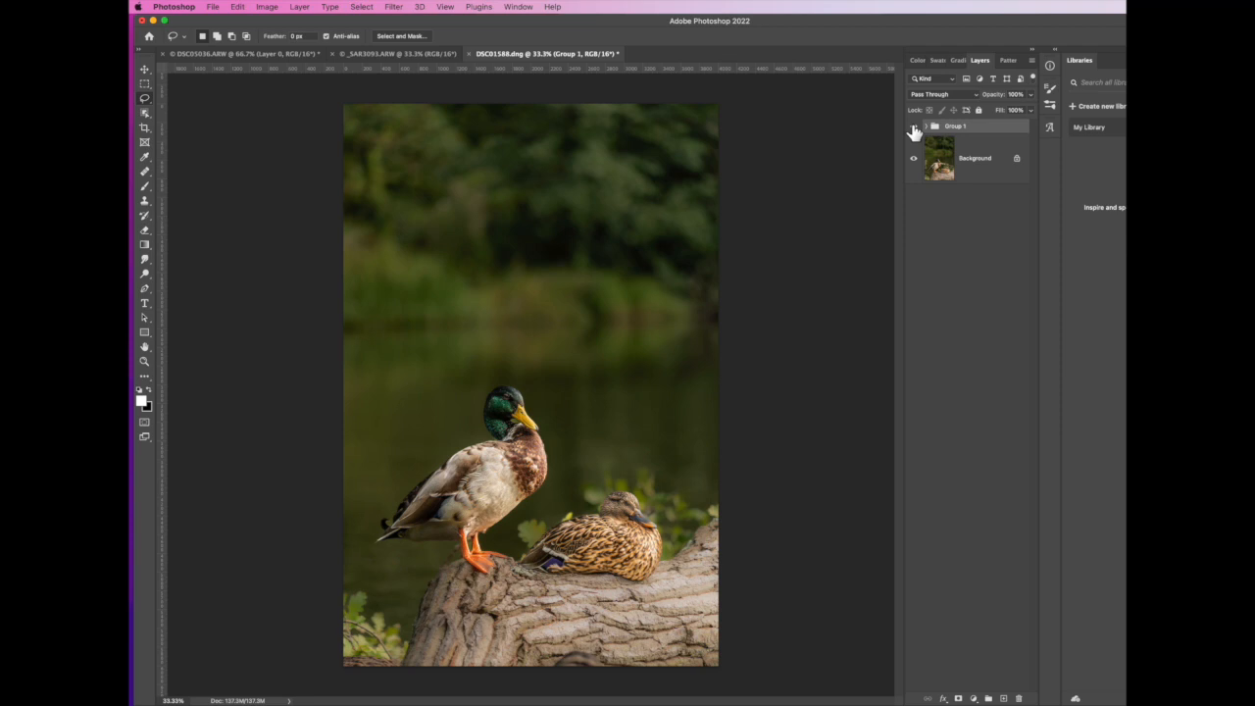
left_click(914, 129)
left_click(914, 128)
Examine the filled branch area at 200% between the drake's breast and the female duck for leftover traces
key("super+equal")
key("super+equal")
key("super+equal")
key("super+equal")
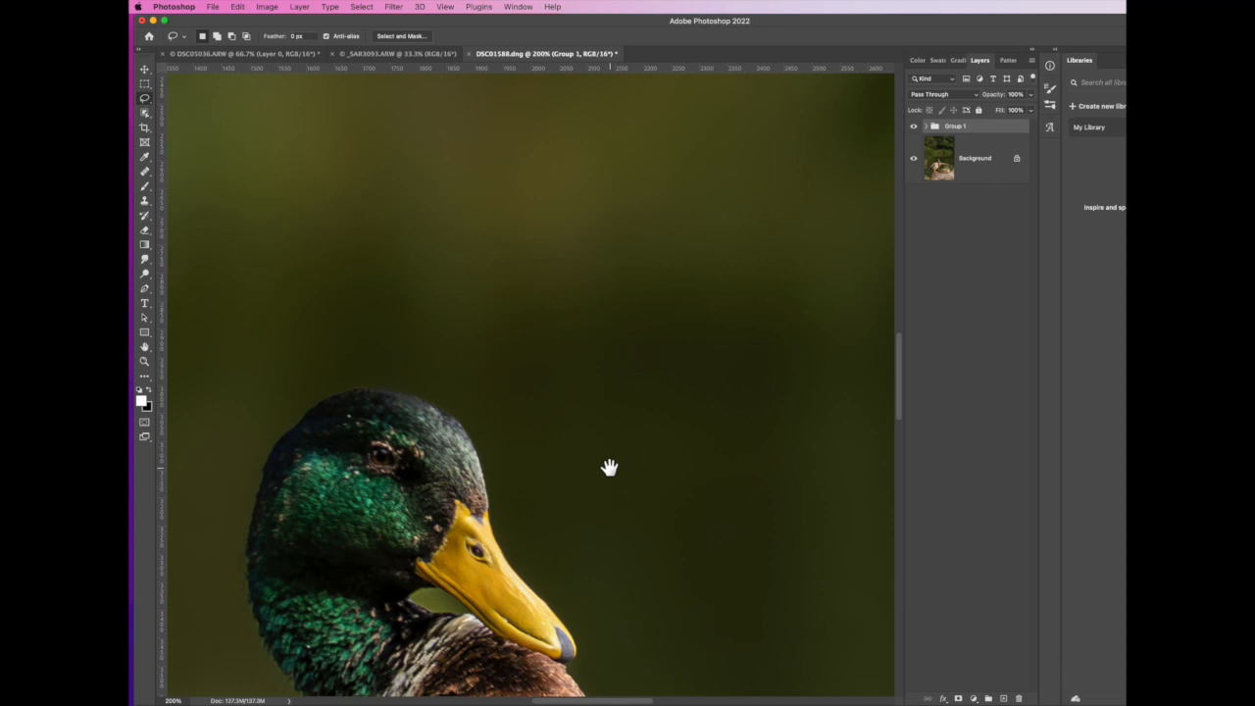
left_click_drag(619, 530, 594, 232)
left_click_drag(791, 563, 744, 446)
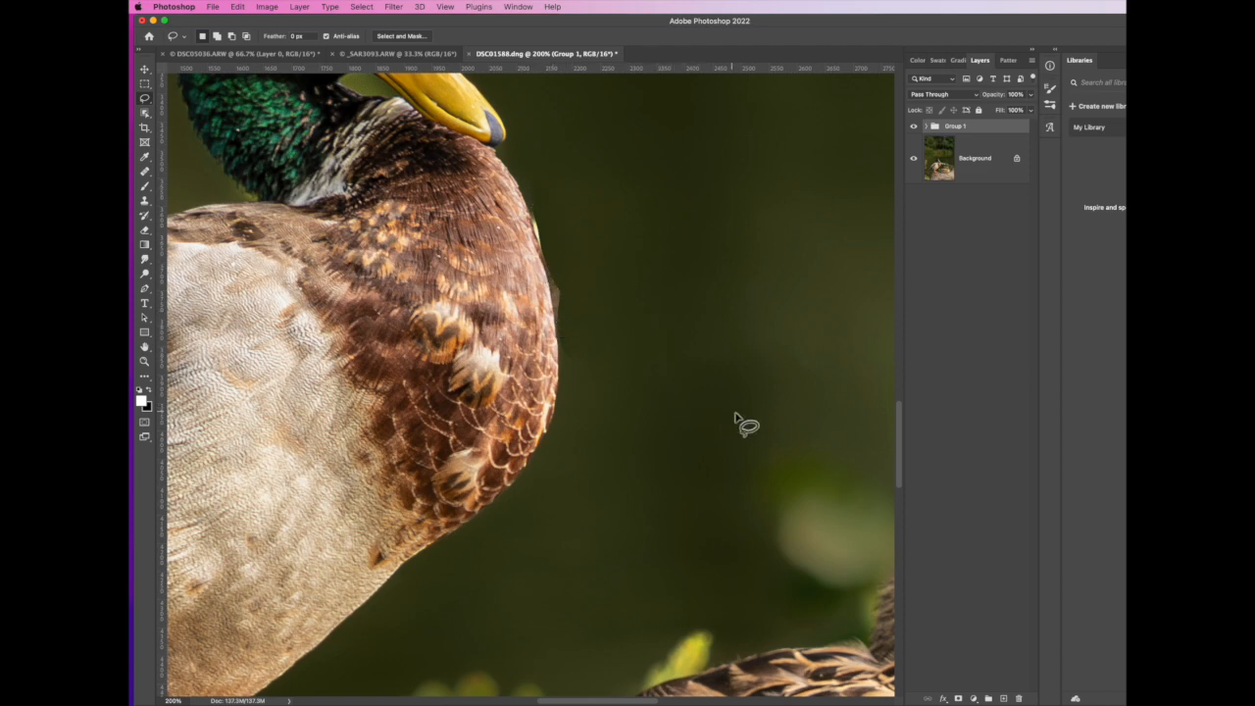
left_click_drag(754, 418, 423, 376)
left_click_drag(801, 432, 452, 401)
left_click_drag(681, 412, 810, 557)
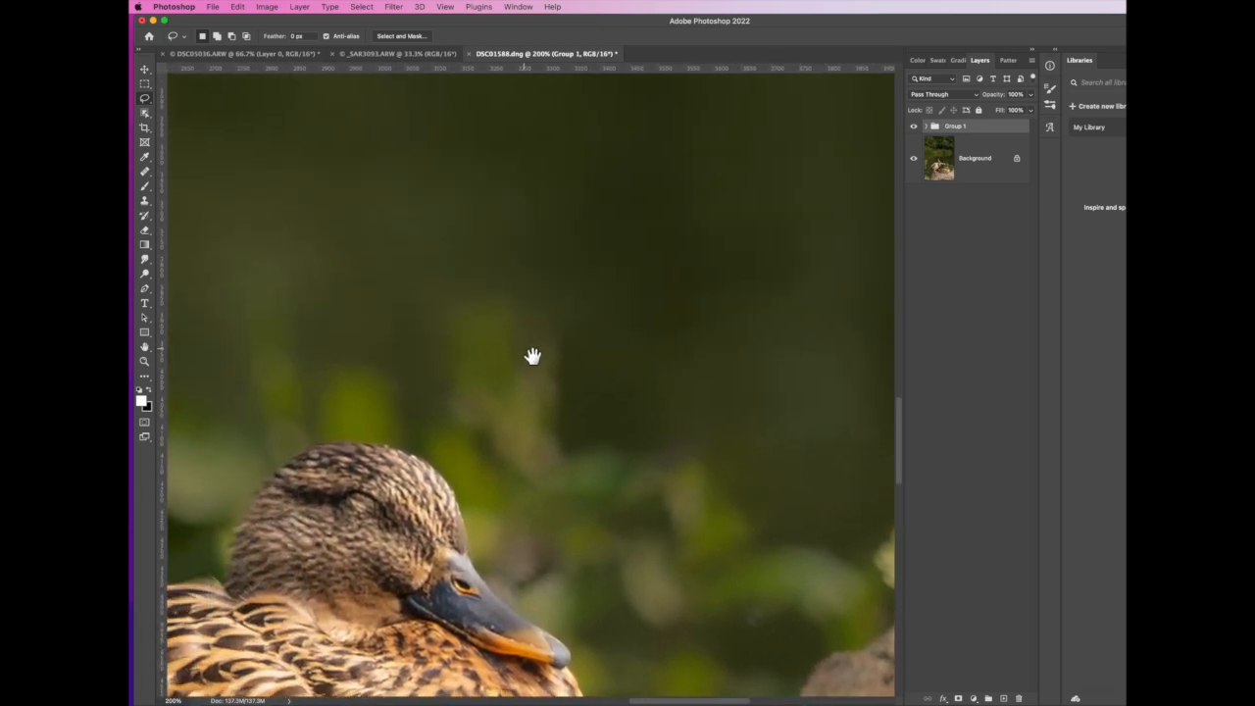
left_click_drag(526, 353, 751, 488)
mouse_move(470, 303)
left_mouse_down()
mouse_move(541, 379)
mouse_move(673, 477)
mouse_move(686, 381)
left_mouse_up()
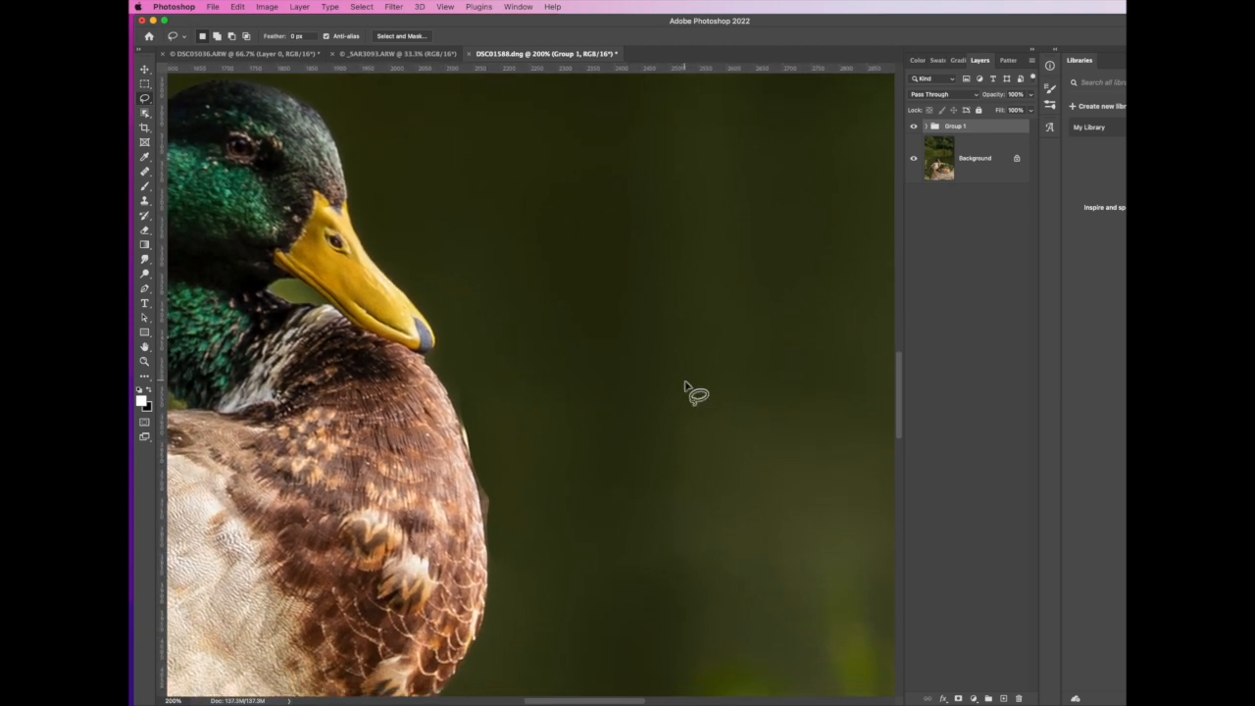
Make Layer 1 copy inside Group 1 active and set up the Healing Brush with a size of 40
left_click(929, 128)
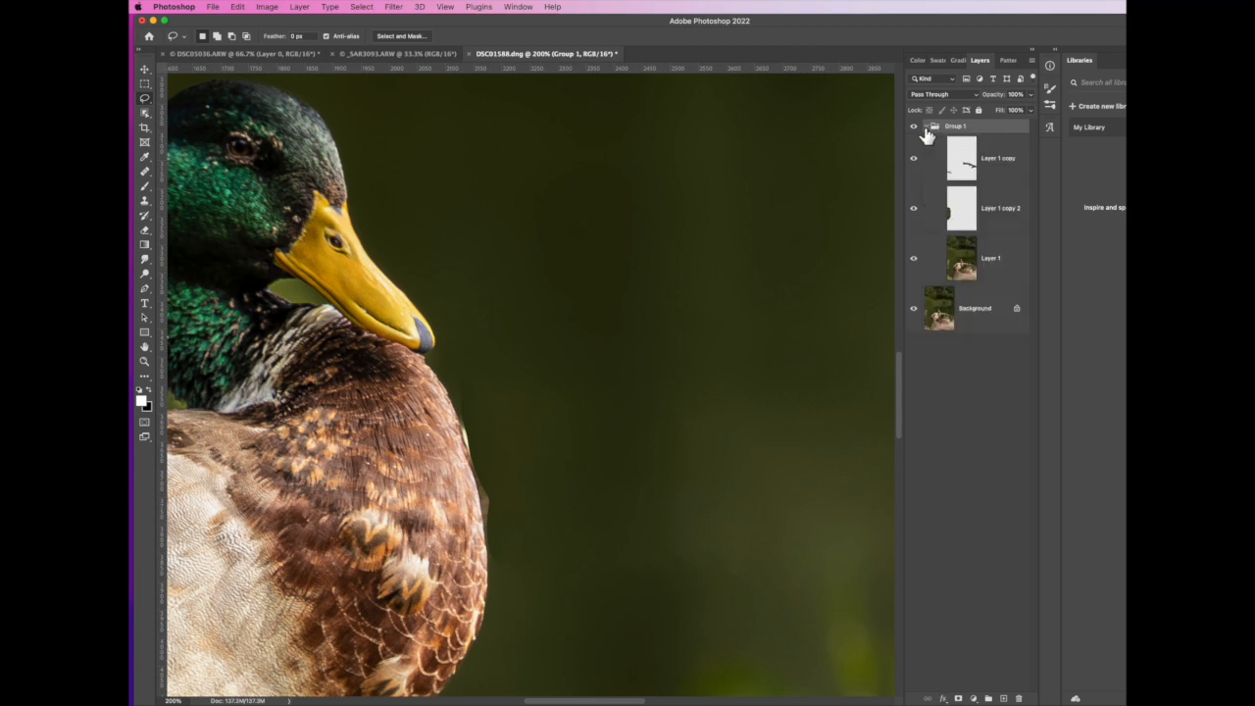
left_click(968, 170)
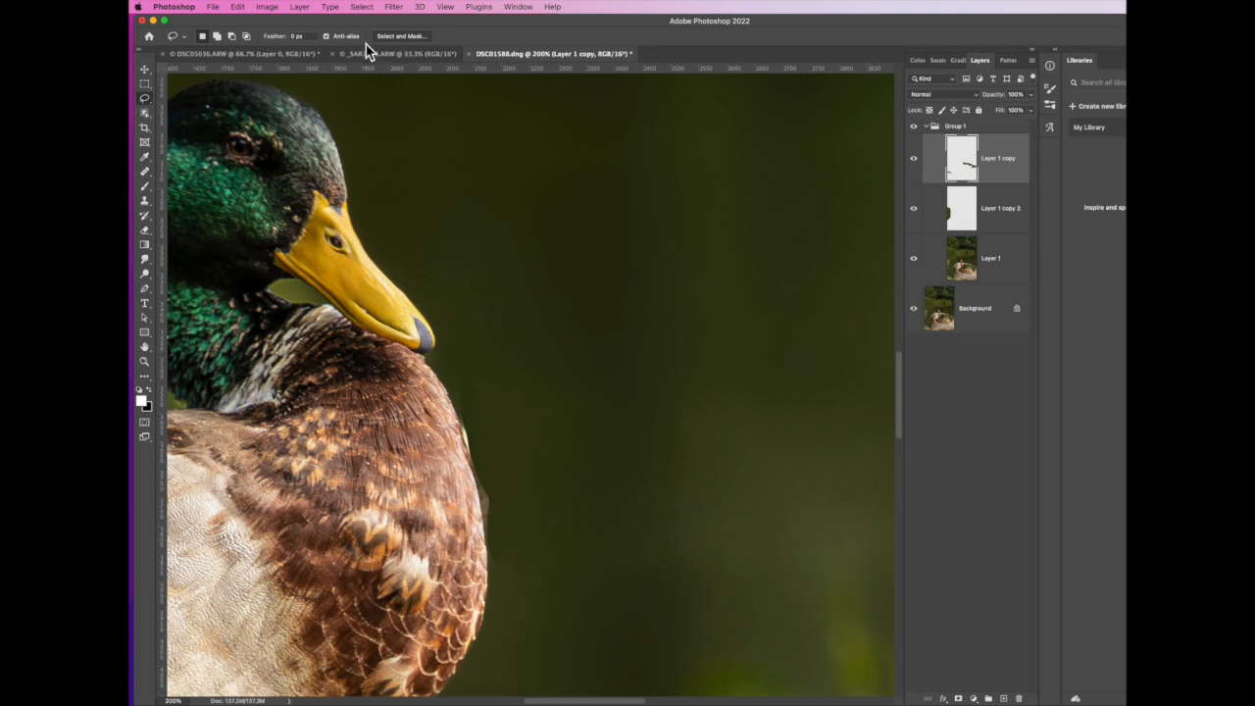
left_click(146, 172)
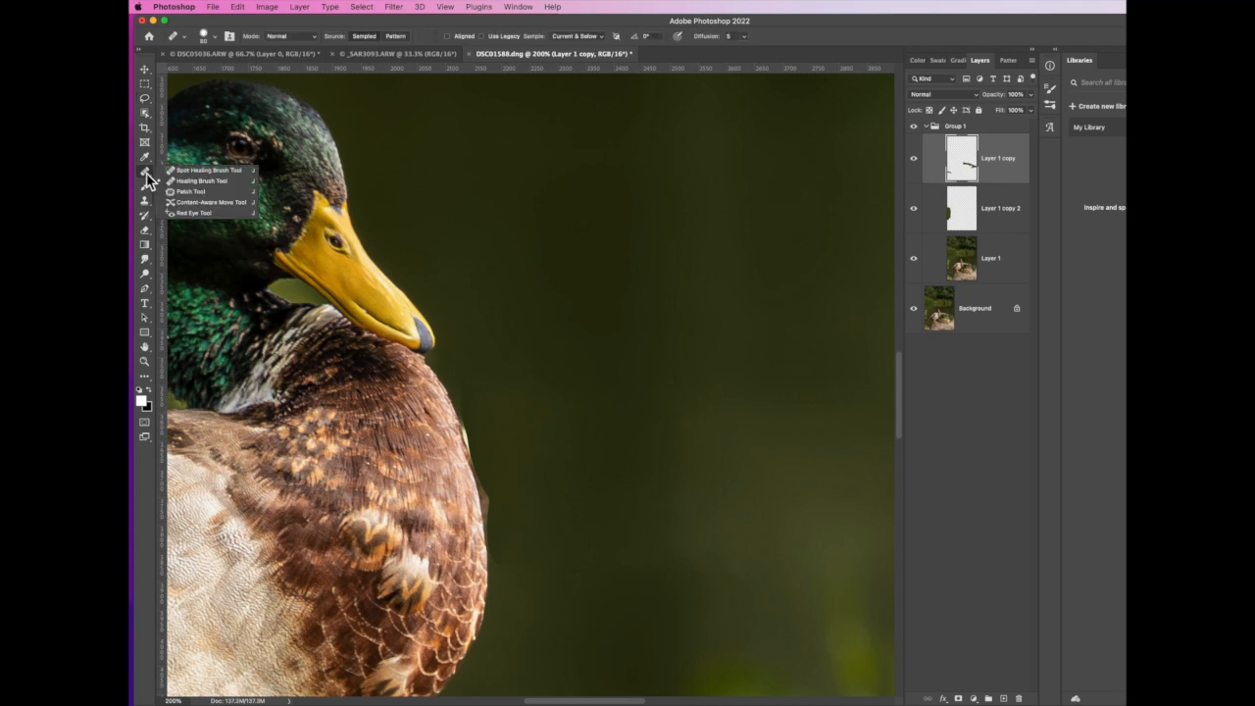
left_click(201, 180)
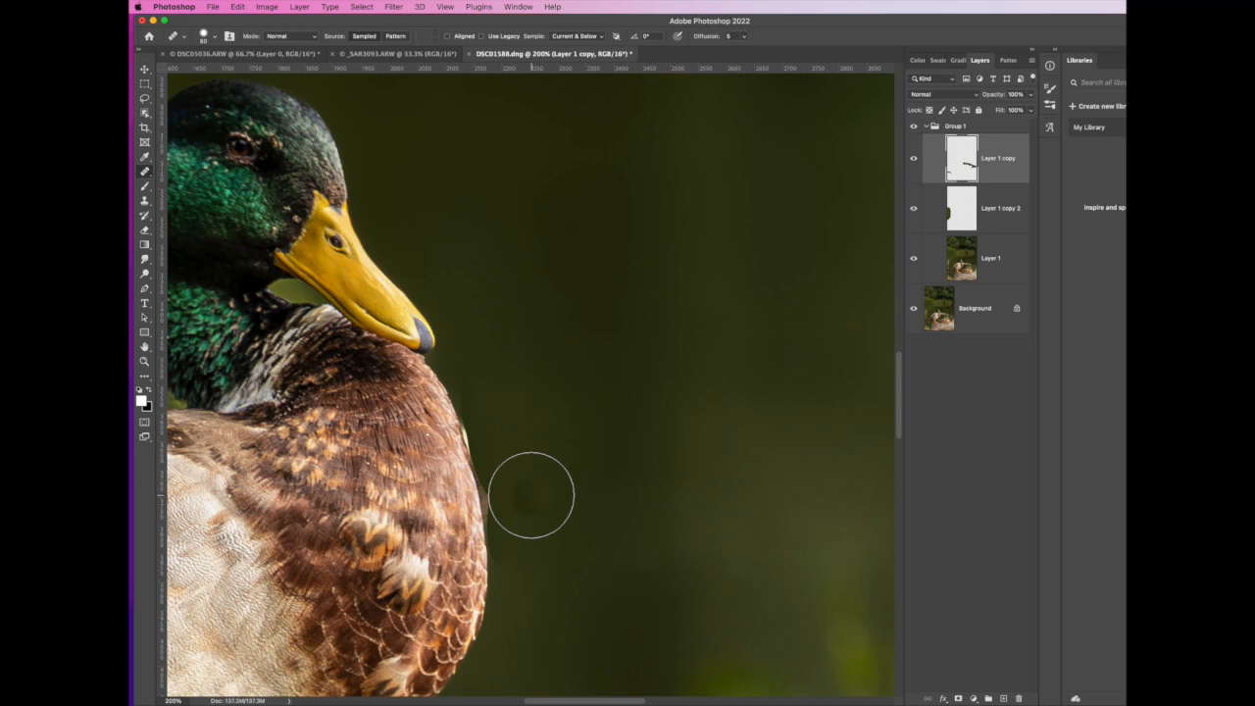
key("bracketleft")
key("bracketleft")
key("bracketleft")
key("bracketleft")
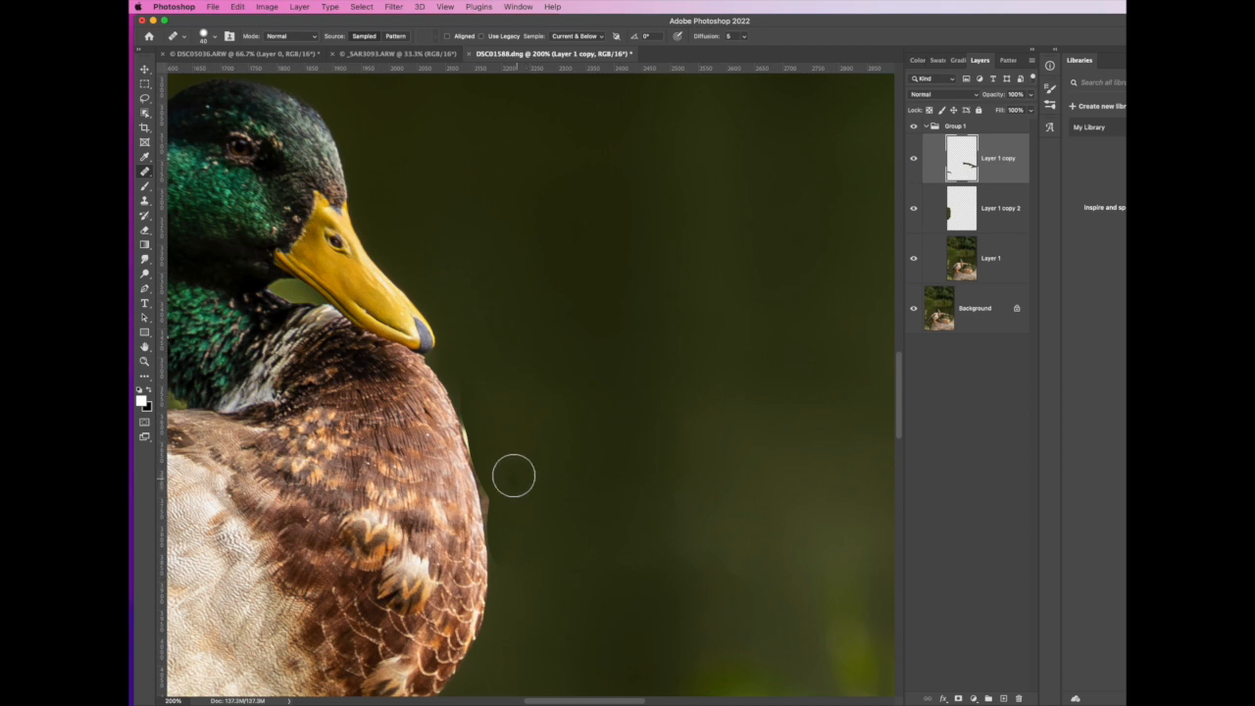
Sample clean water beside the drake's breast and heal the branch remnant along its edge in Normal mode
key("alt")
left_click(497, 461, "alt")
left_click(496, 477)
left_click_drag(495, 478, 498, 518)
left_click(524, 446, "alt")
left_click_drag(499, 481, 506, 529)
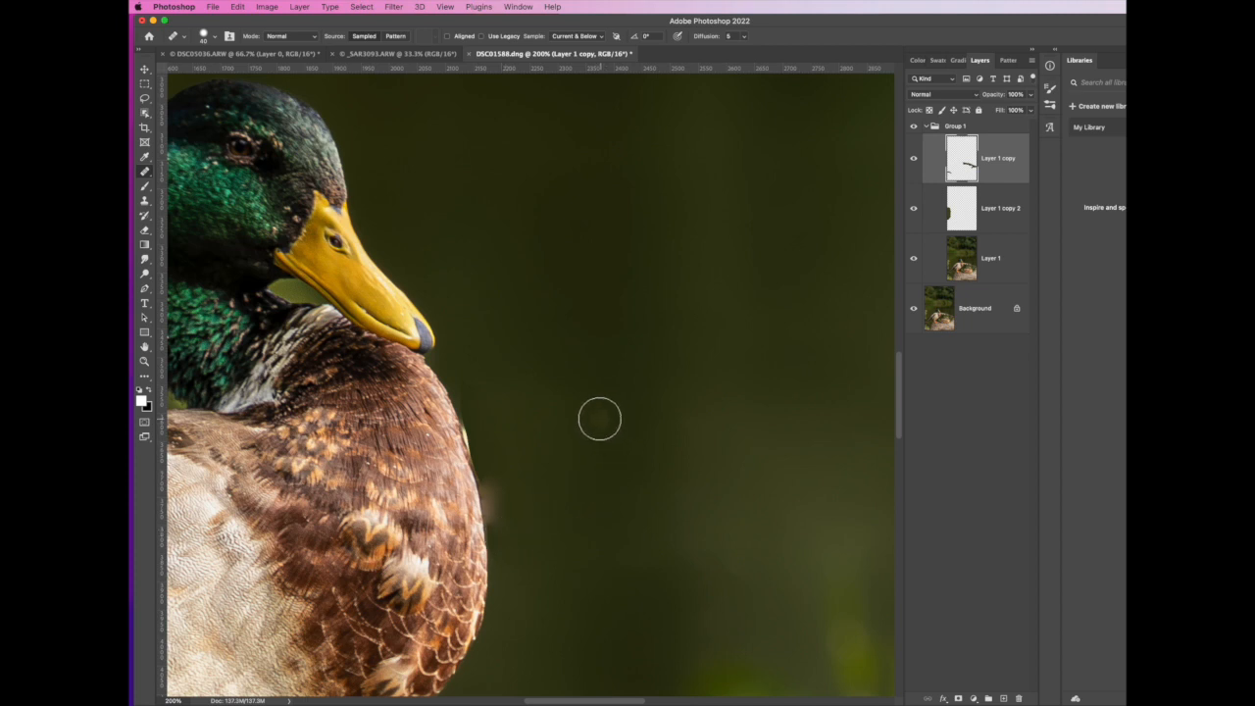
left_click_drag(478, 418, 479, 432)
left_click_drag(497, 481, 495, 493)
Set the Healing Brush mode to Replace and paint over the branch remnant at the edge of the drake's breast
left_click(316, 40)
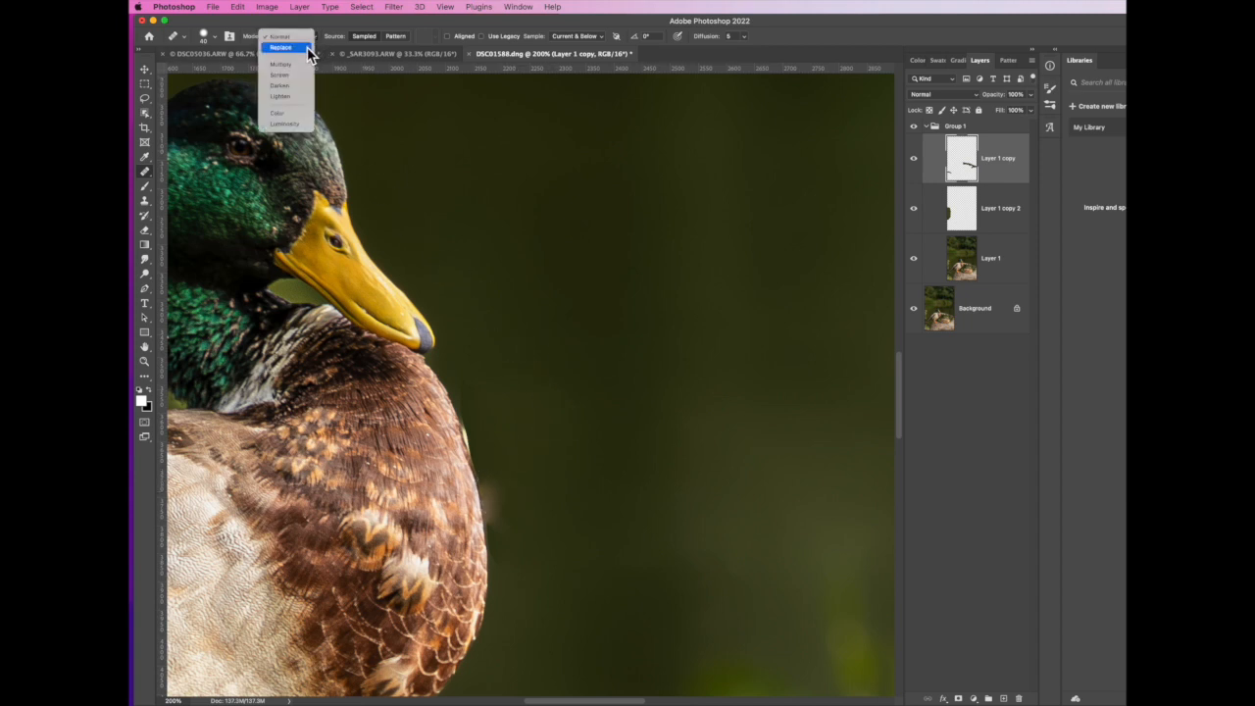
left_click(281, 47)
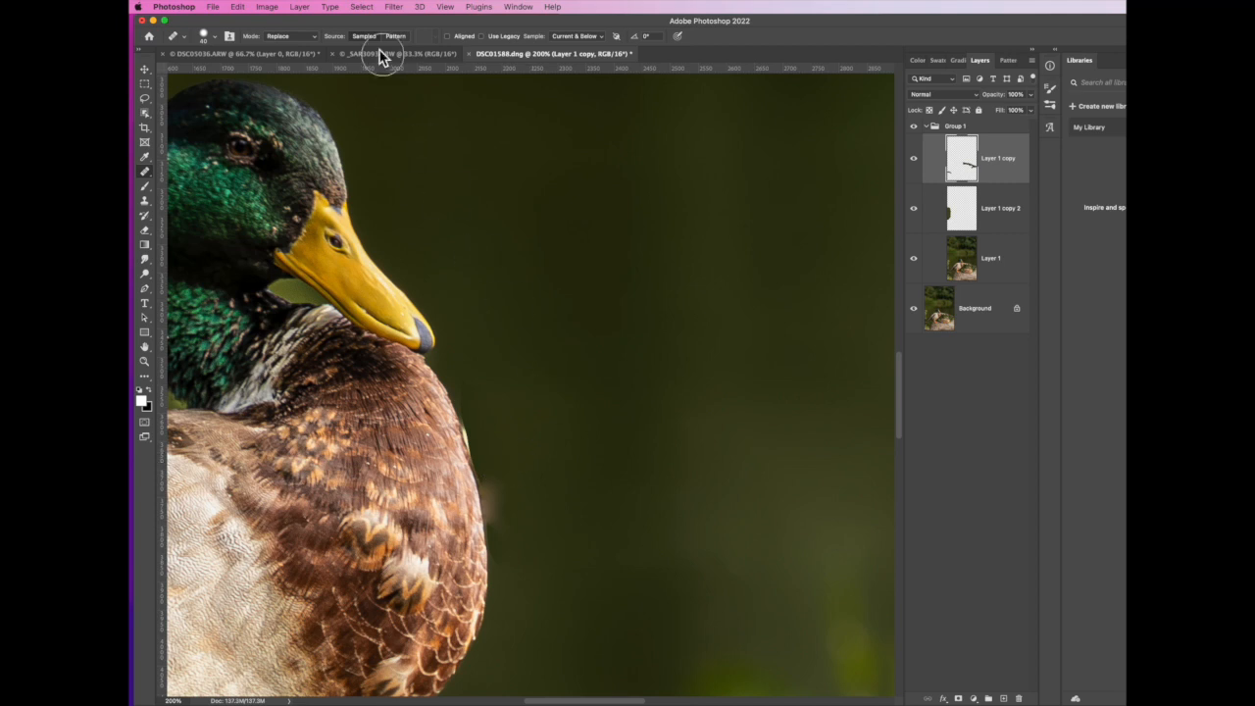
left_click(313, 39)
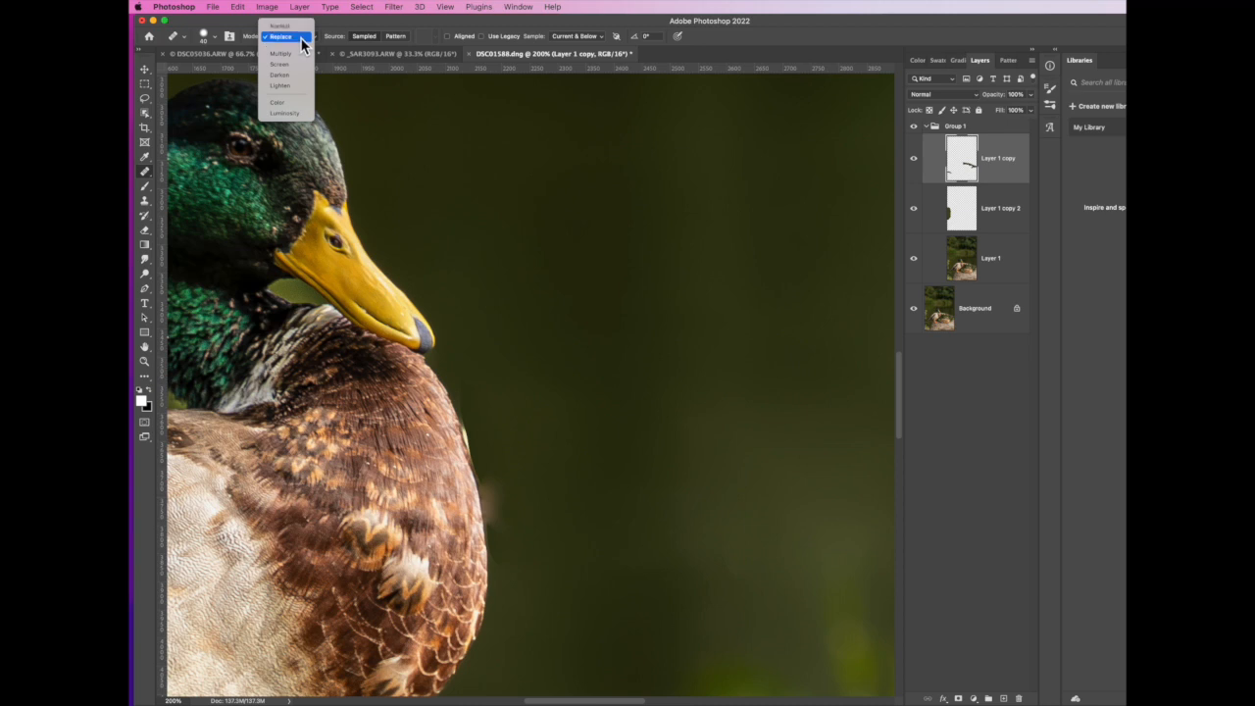
left_click(306, 39)
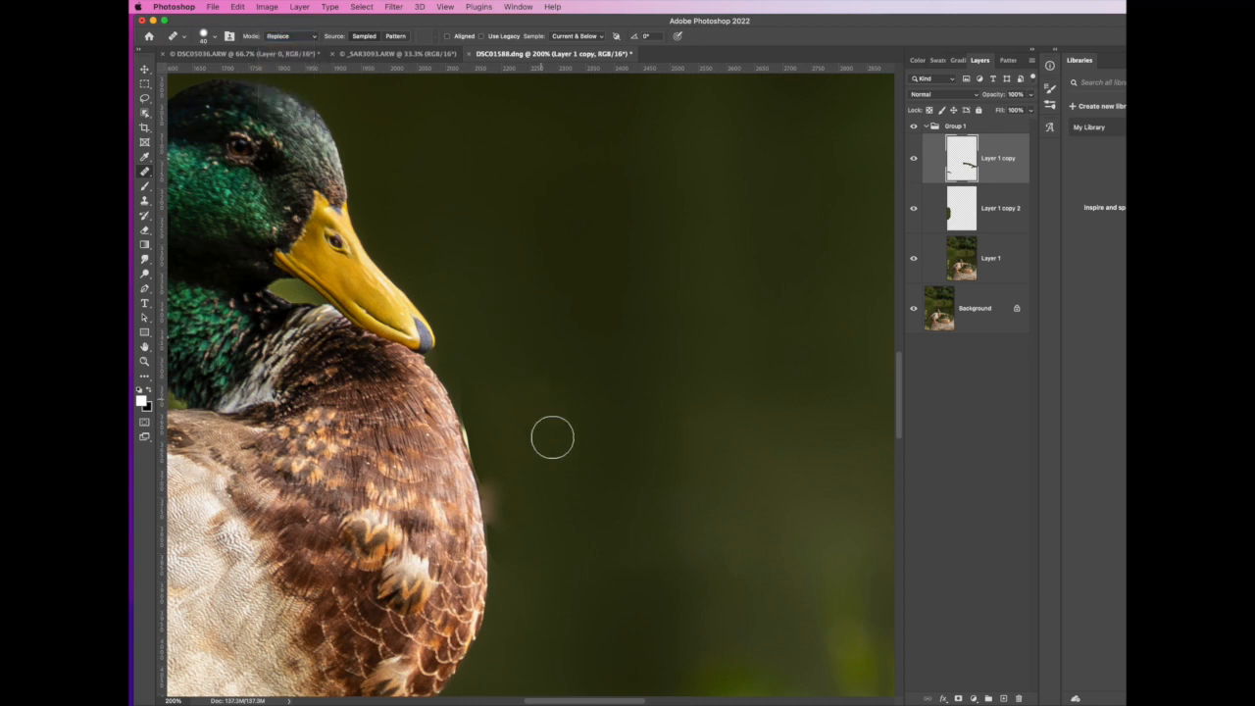
mouse_move(494, 477)
left_mouse_down()
mouse_move(498, 524)
mouse_move(497, 498)
left_mouse_up()
left_click_drag(495, 479, 504, 498)
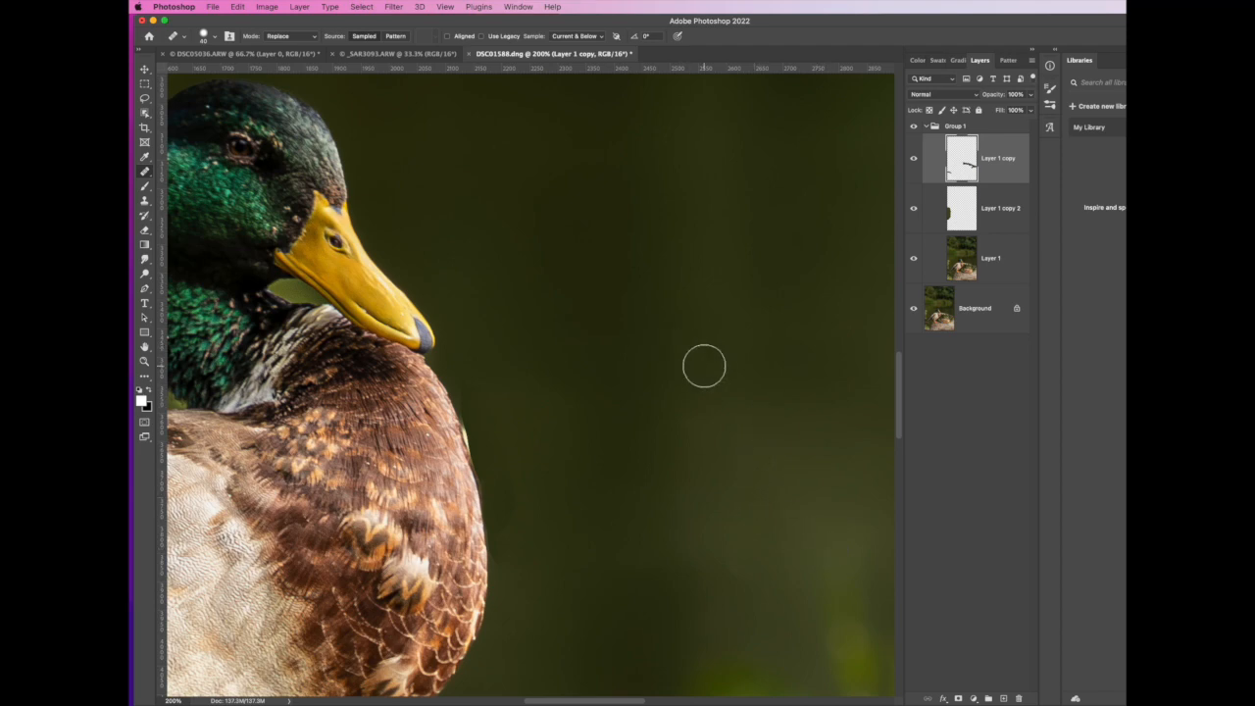
View the whole photo, collapse Group 1 and compare the image with and without the group
key("super+minus")
key("super+minus")
key("super+minus")
key("super+minus")
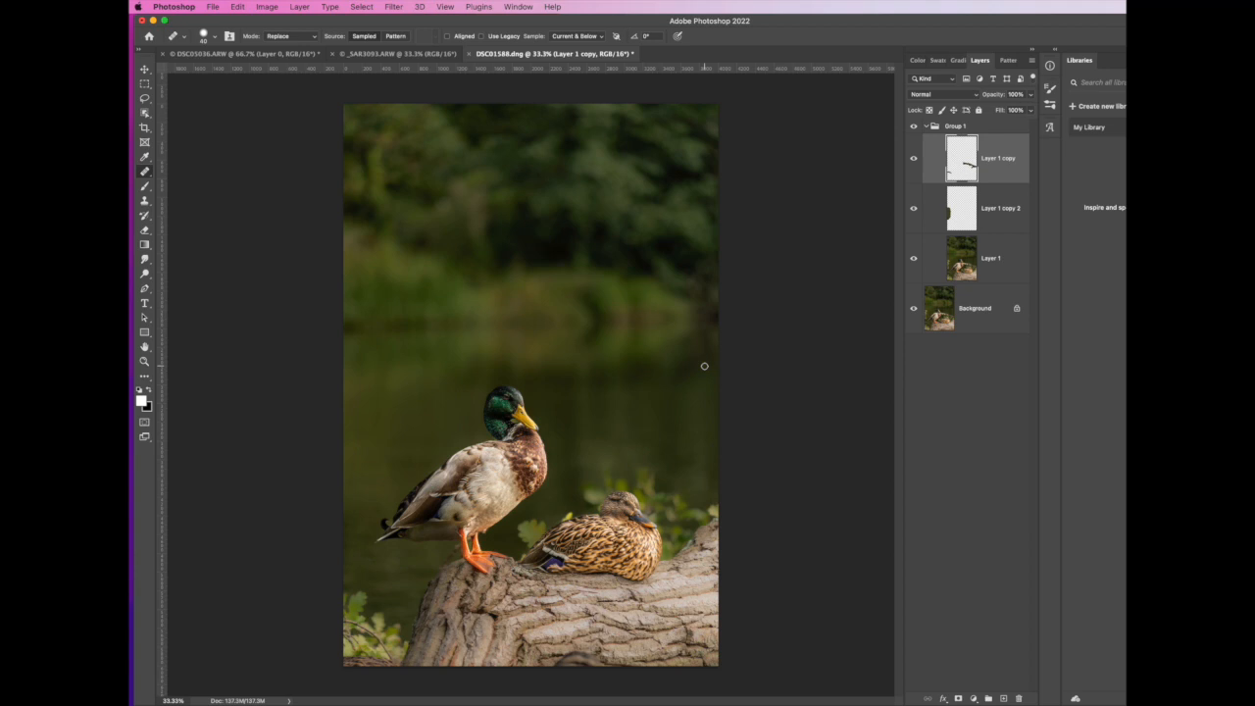
left_click(926, 126)
left_click(918, 130)
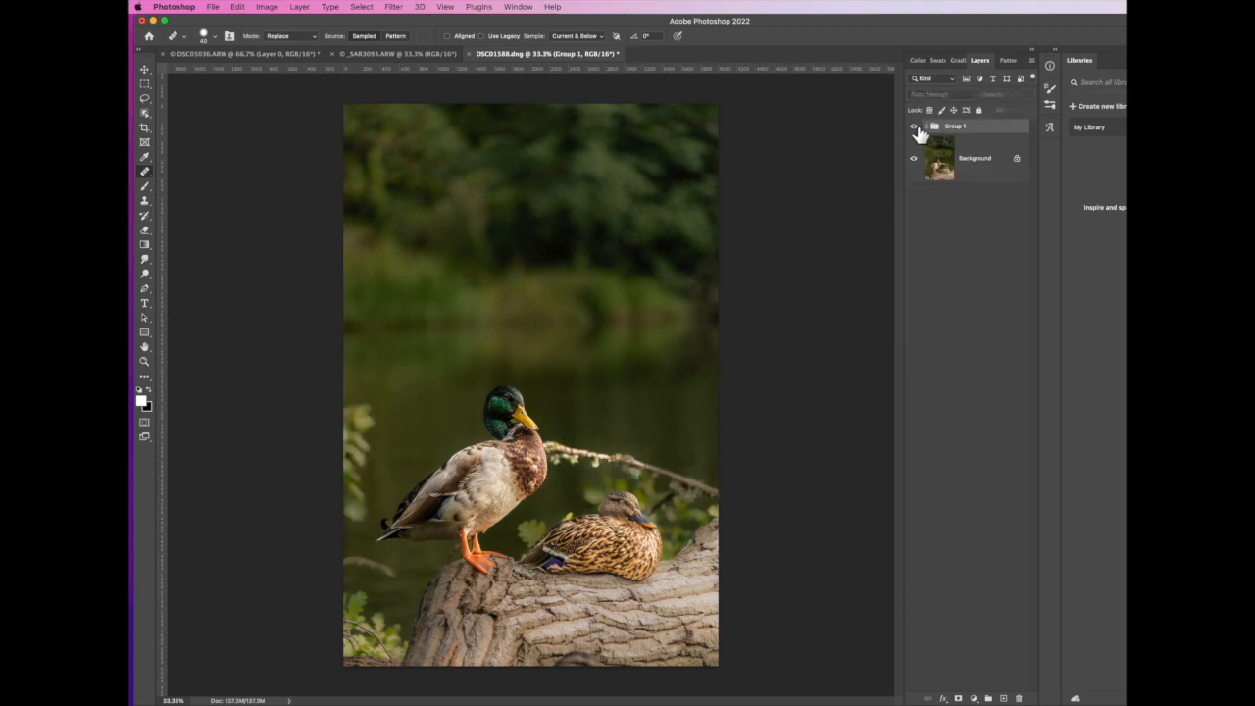
left_click(917, 129)
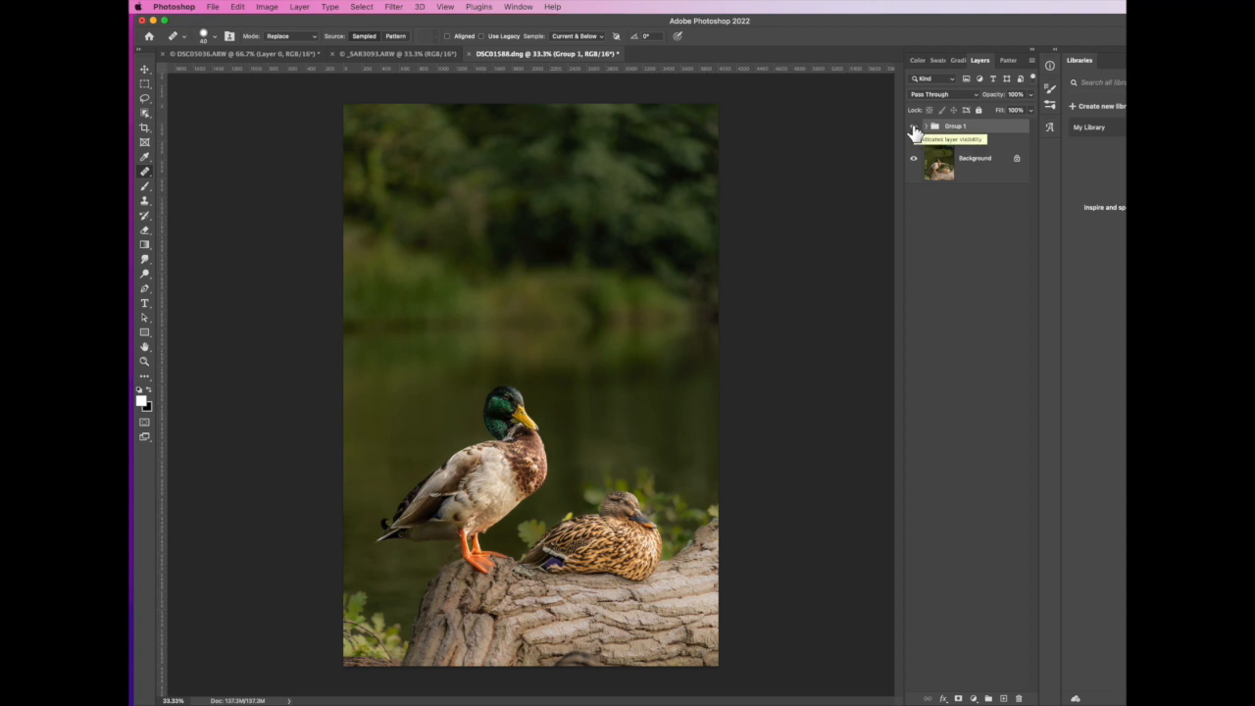